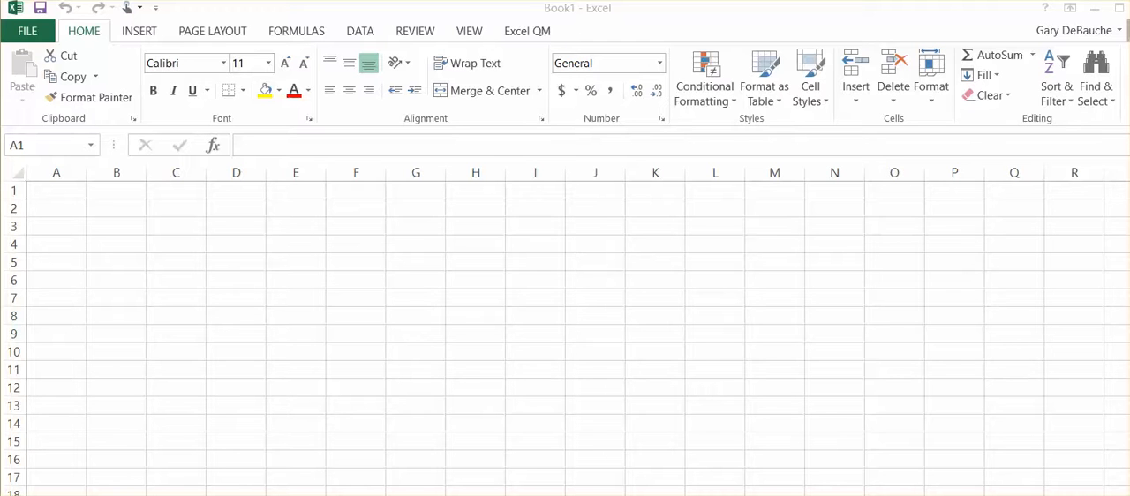
Start a new Excel QM Regression/Trend Analysis forecasting model
click(533, 33)
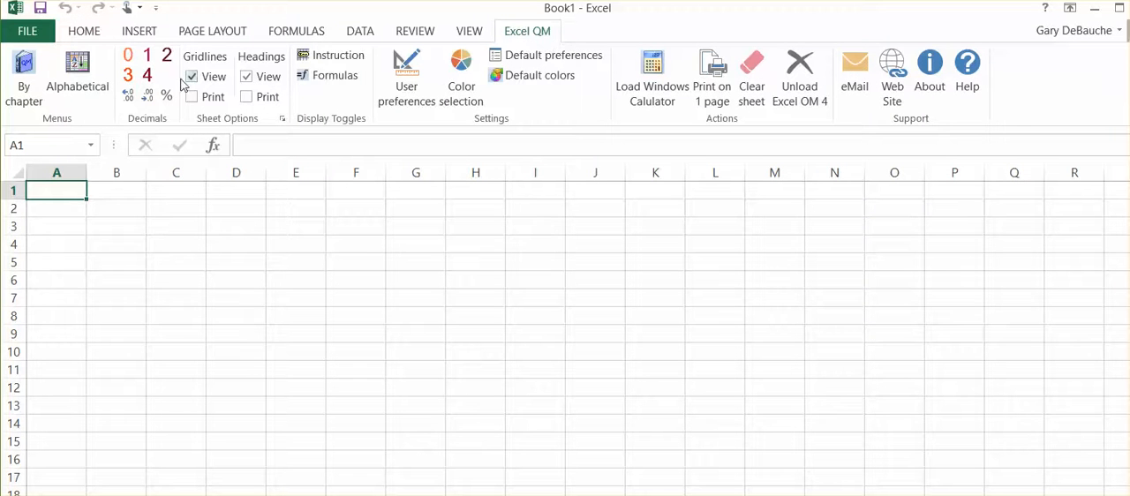
click(81, 64)
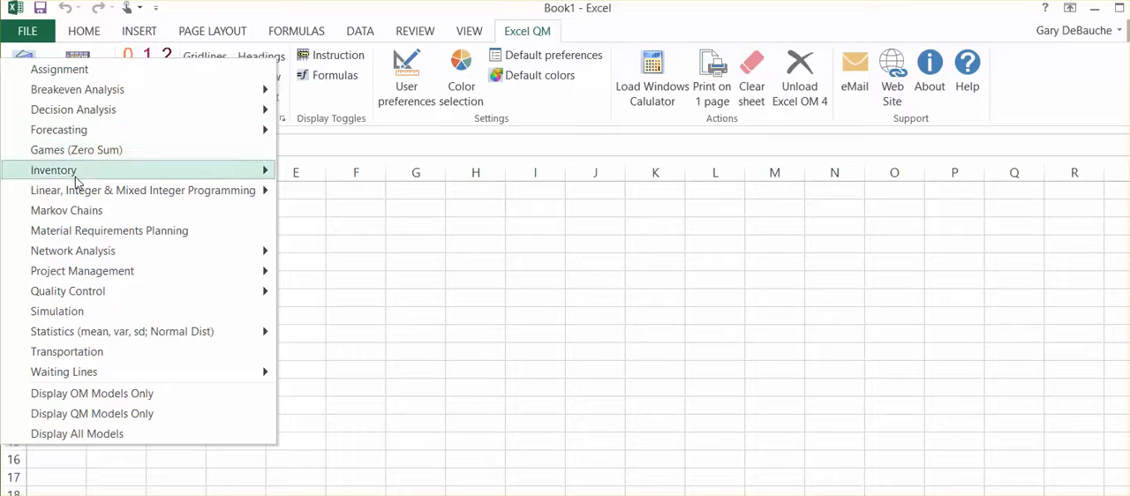
mouse_move(209, 141)
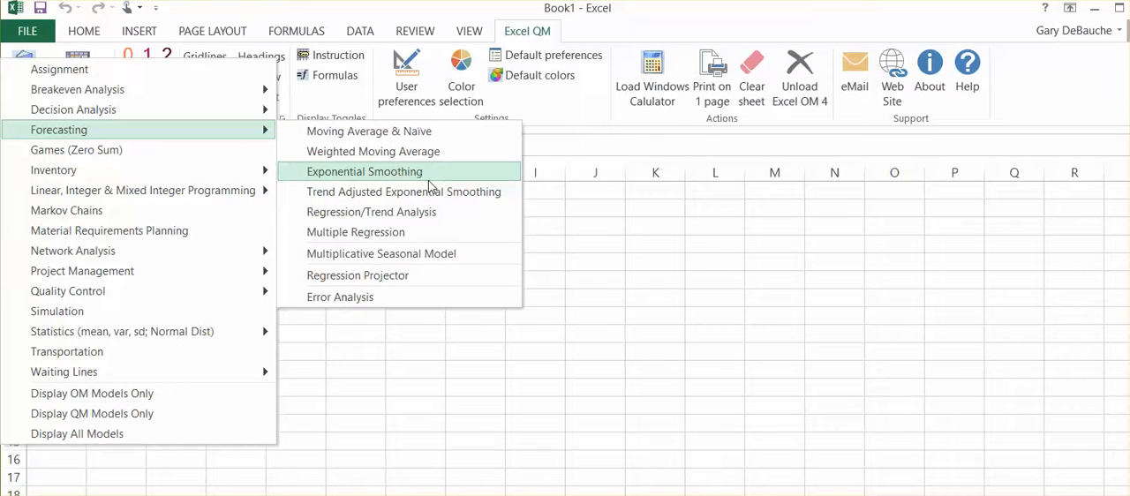
click(399, 220)
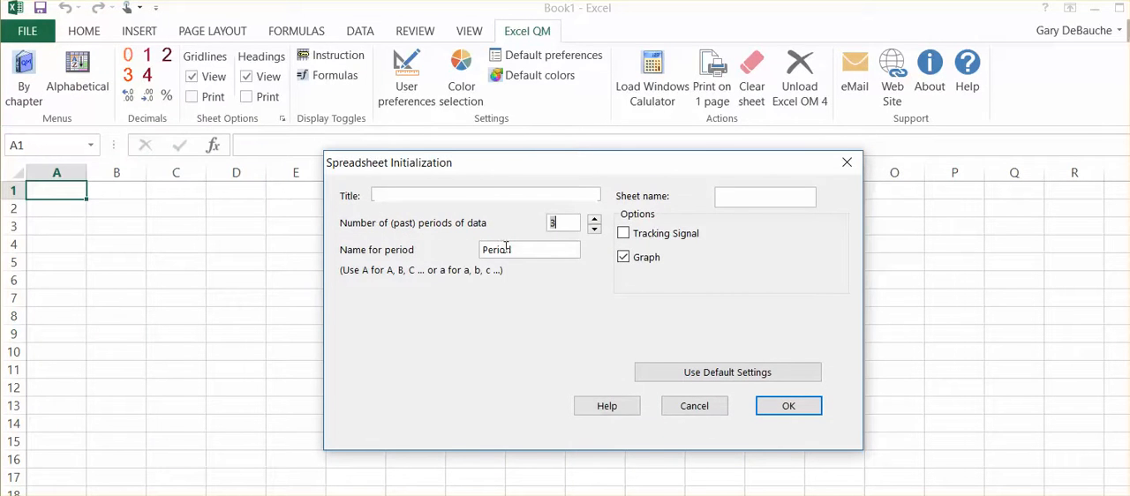
Enter Regression as both the title and the sheet name of the new model
click(417, 199)
text(Regression)
click(749, 199)
text(e)
key(BackSpace)
text(Regression)
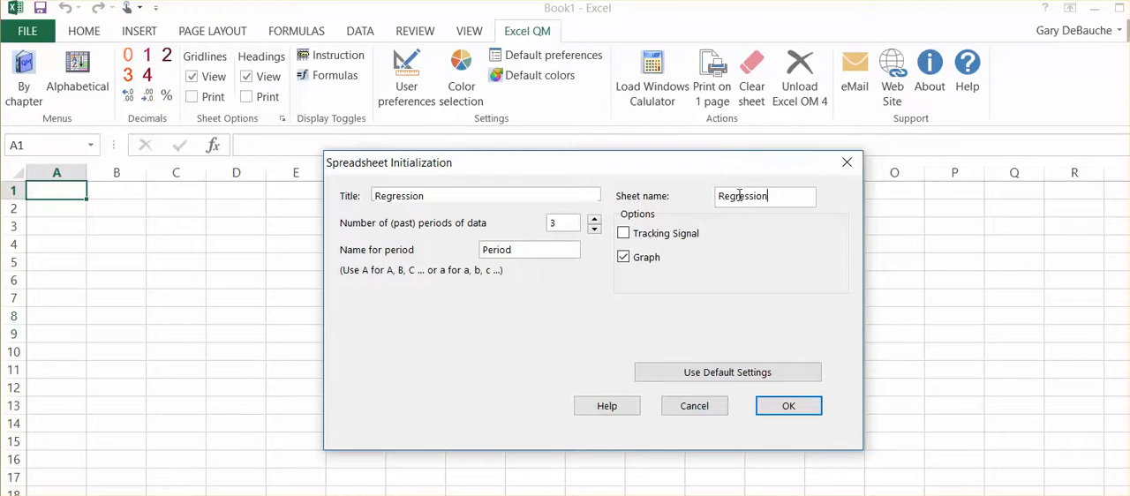
Create the model sheet for 12 past periods with the Tracking Signal option enabled and Graph disabled
click(624, 234)
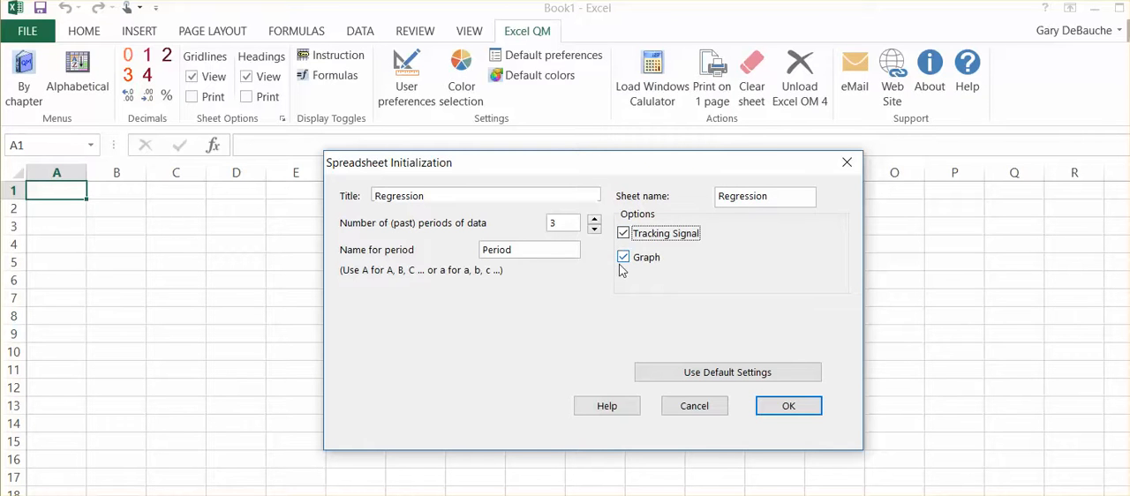
click(624, 258)
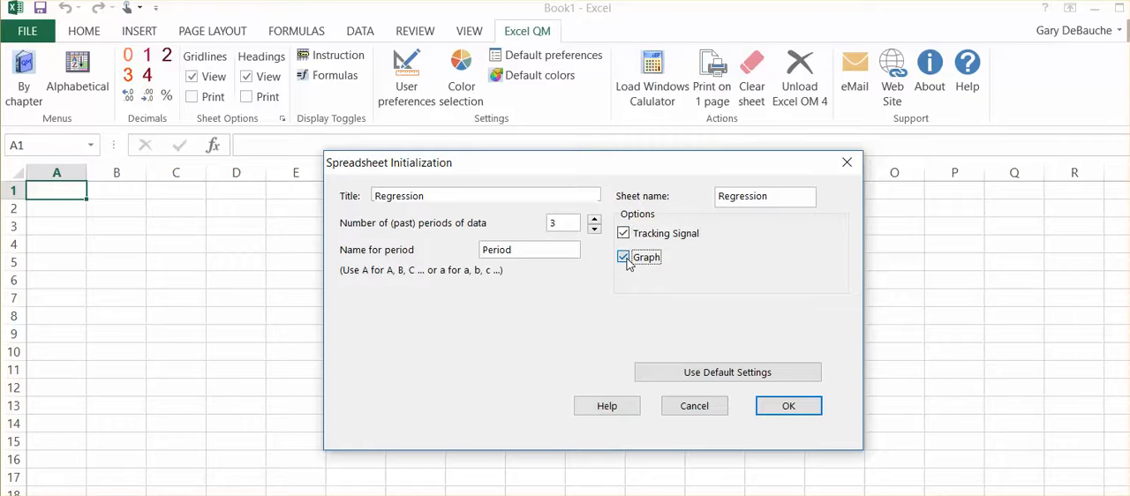
click(594, 219)
click(594, 218)
click(594, 219)
click(594, 219)
click(595, 219)
click(594, 220)
click(594, 220)
click(788, 406)
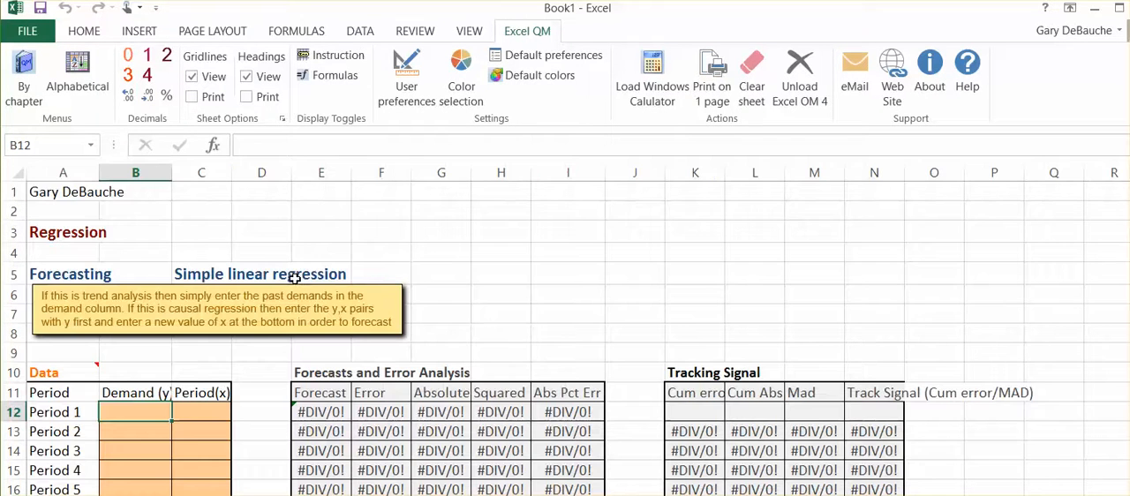
Enter 1, 2, 3 and 4 as the Period(x) values for Periods 1 to 4
scroll(525, 230, down, 2)
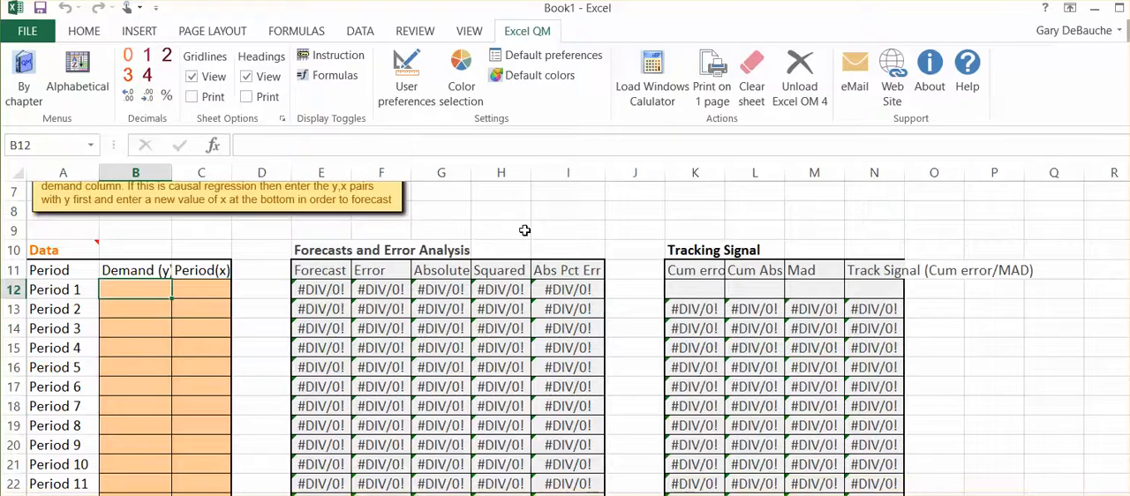
scroll(524, 230, up, 1)
scroll(524, 230, down, 1)
scroll(524, 230, down, 1)
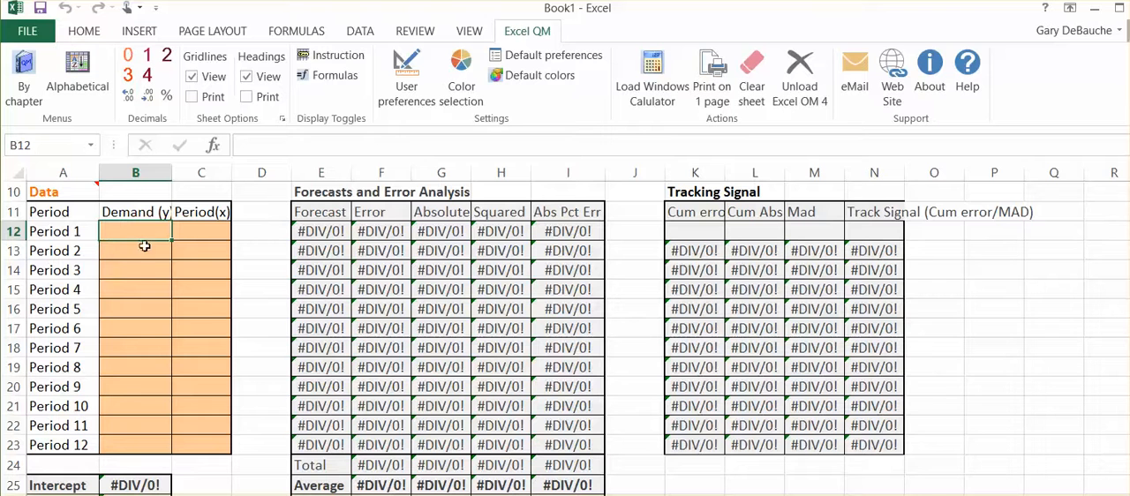
click(198, 229)
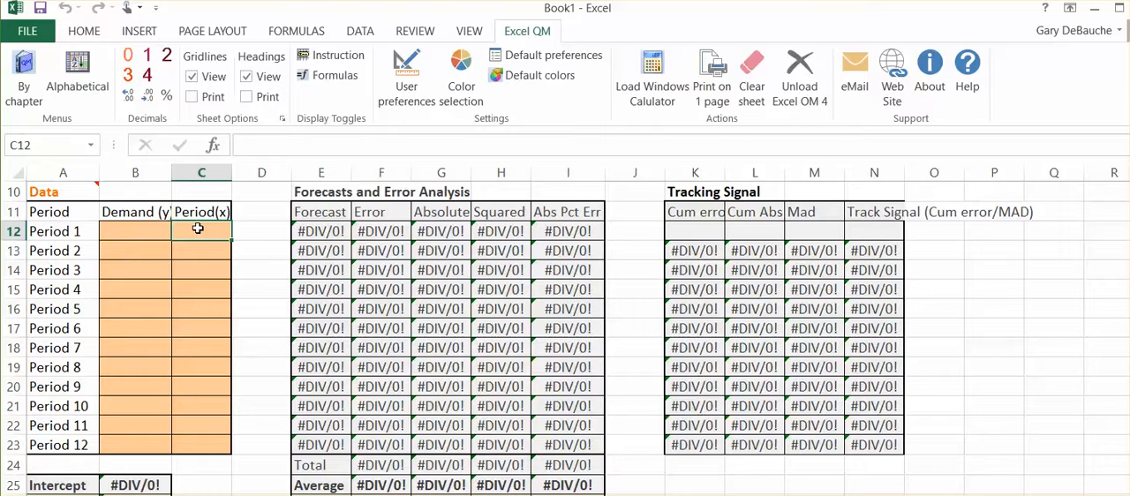
text(1)
key(Return)
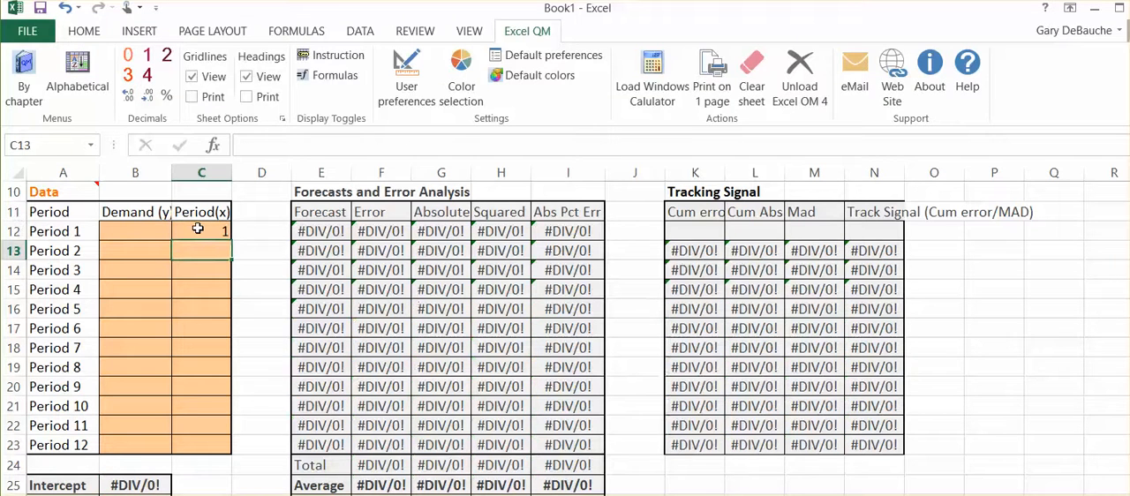
text(2)
key(Return)
key(Return)
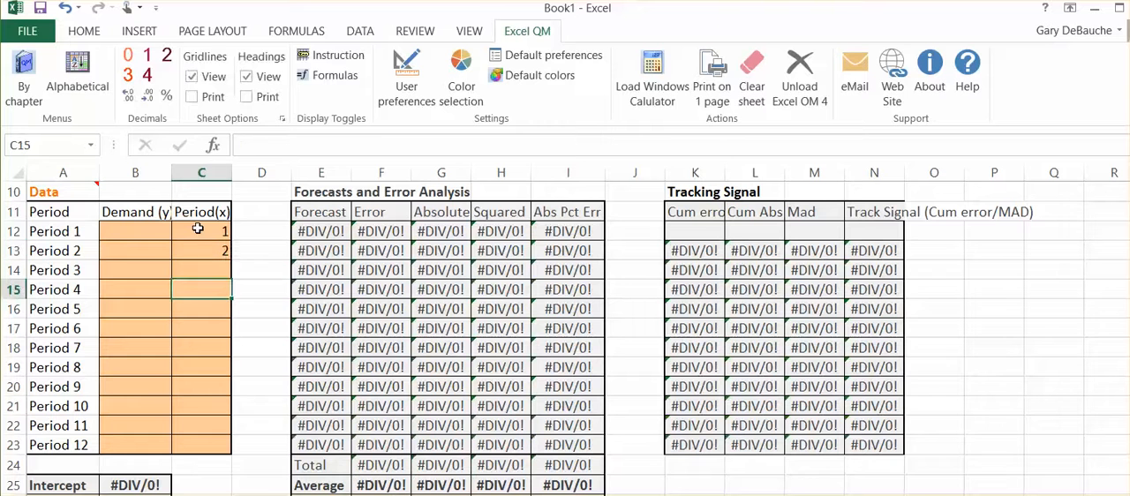
key(Up)
text(3)
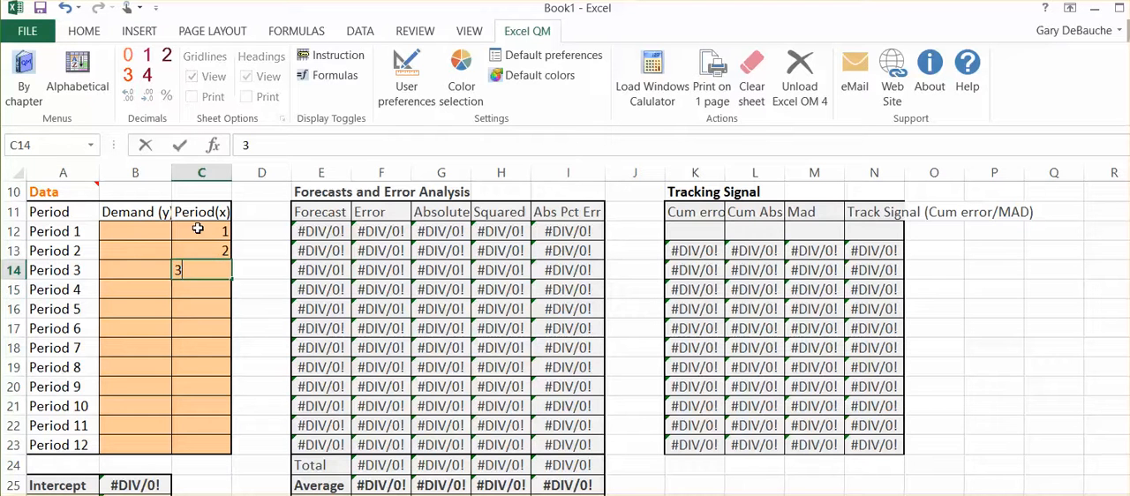
key(Return)
text(4)
key(Return)
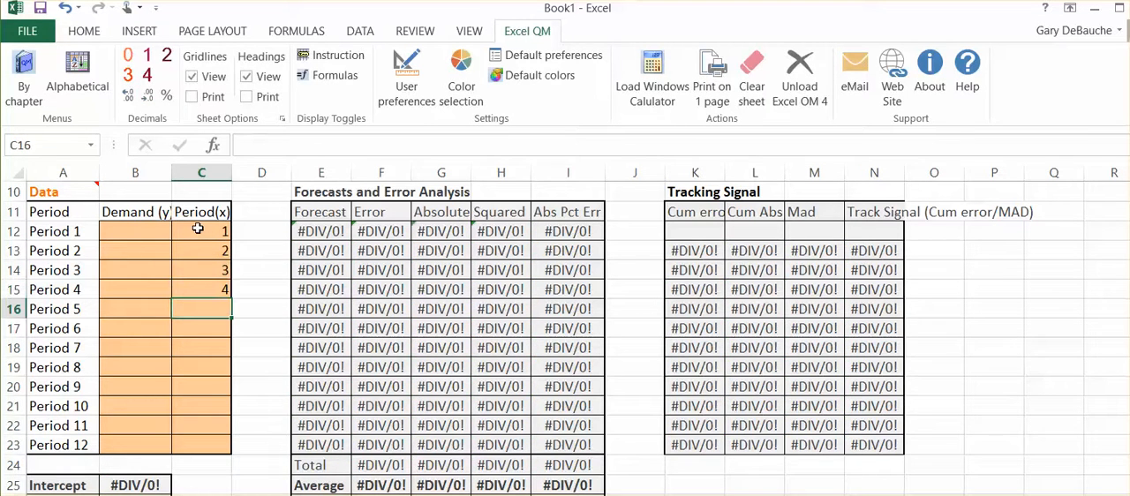
Enter 5, 6, 7, 8 and 9 as the Period(x) values for Periods 5 to 9
text(5)
key(Return)
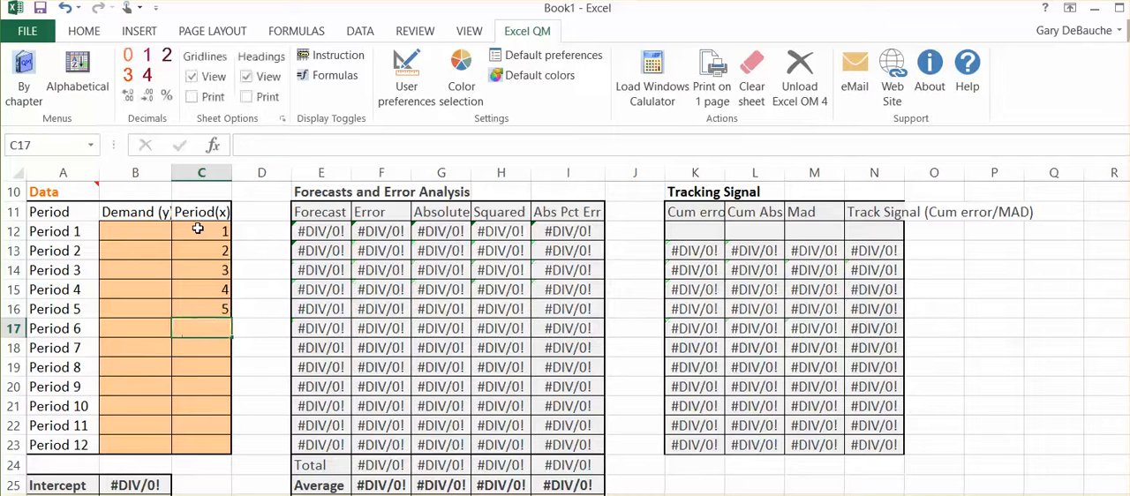
text(6)
key(Return)
text(7)
key(Return)
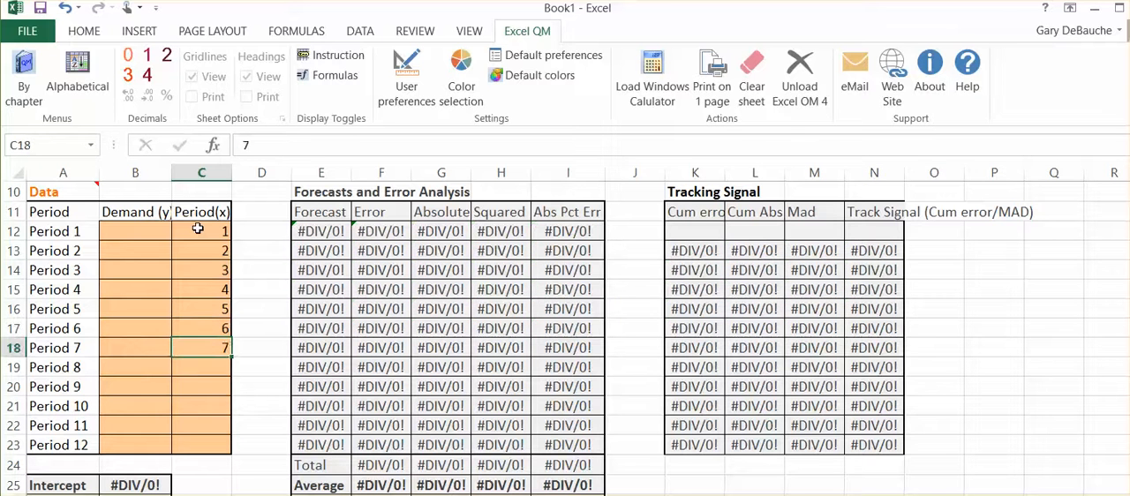
text(8)
key(Return)
text(9)
key(Return)
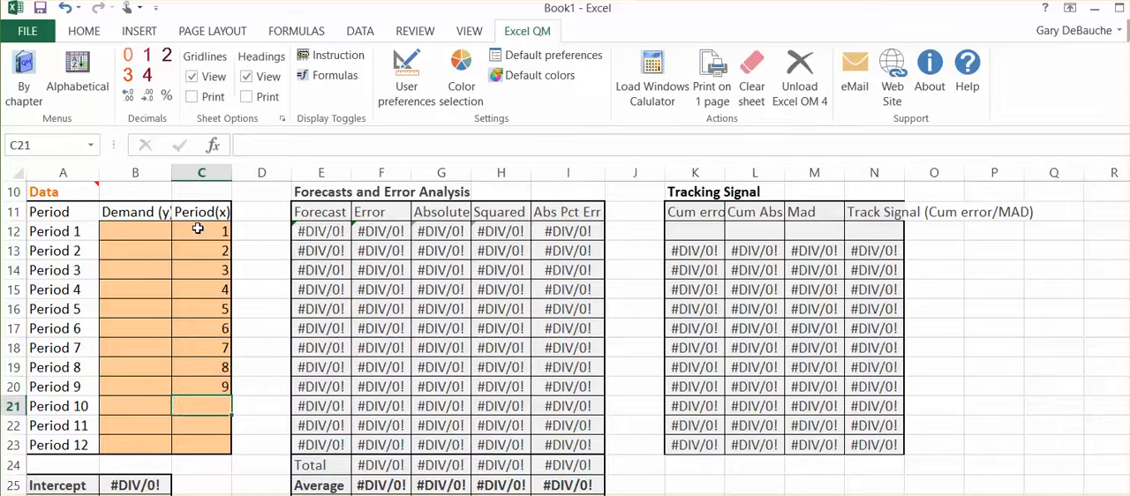
Enter 10, 11 and 12 as the Period(x) values for Periods 10 to 12, leaving the Demand (y) cells empty
text(10)
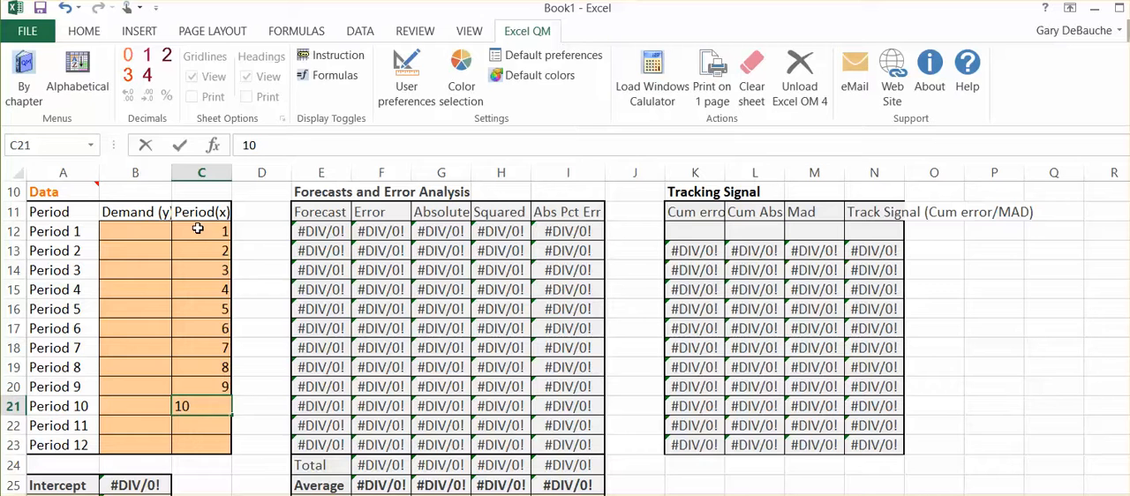
key(Return)
text(11)
key(Left)
text(12)
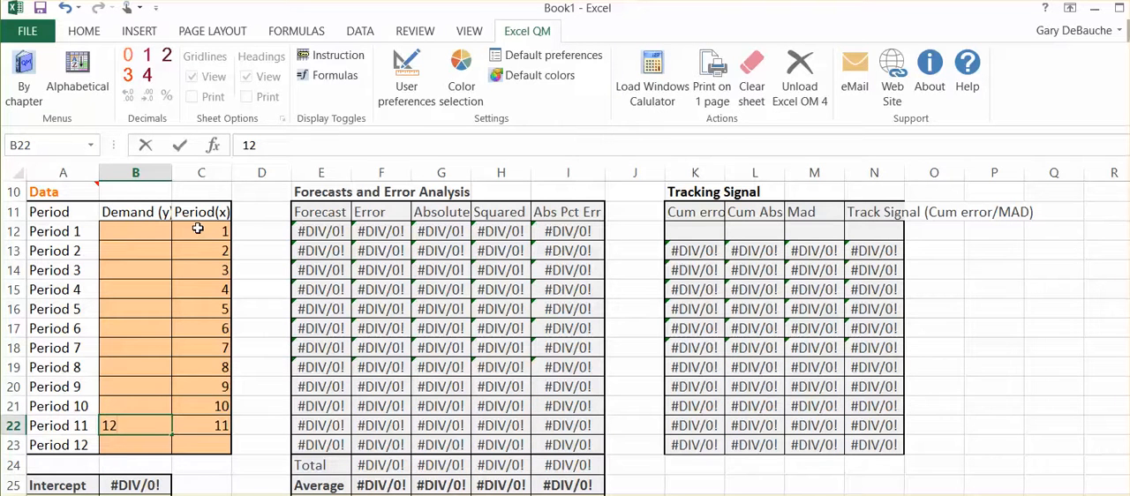
key(BackSpace)
key(BackSpace)
click(211, 442)
text(12)
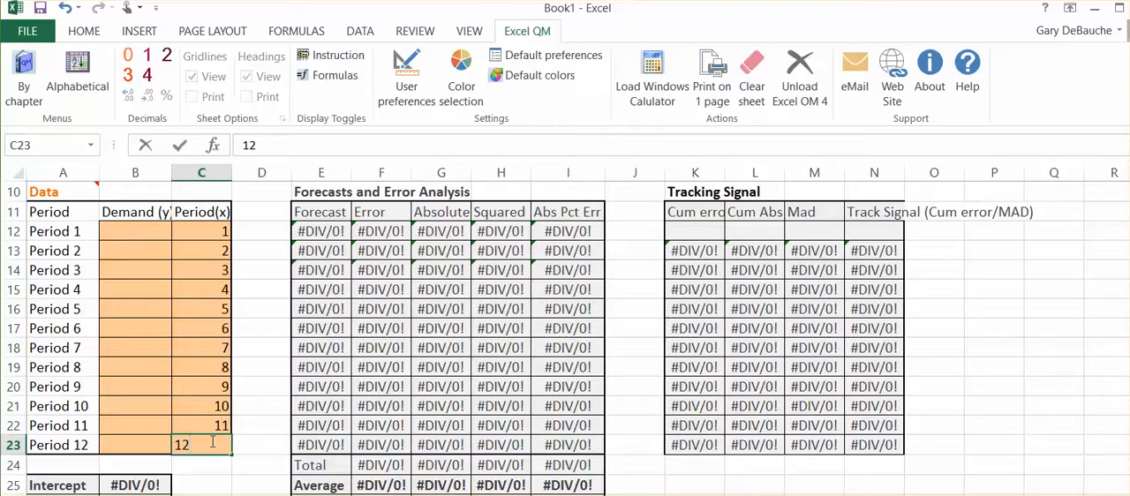
key(Return)
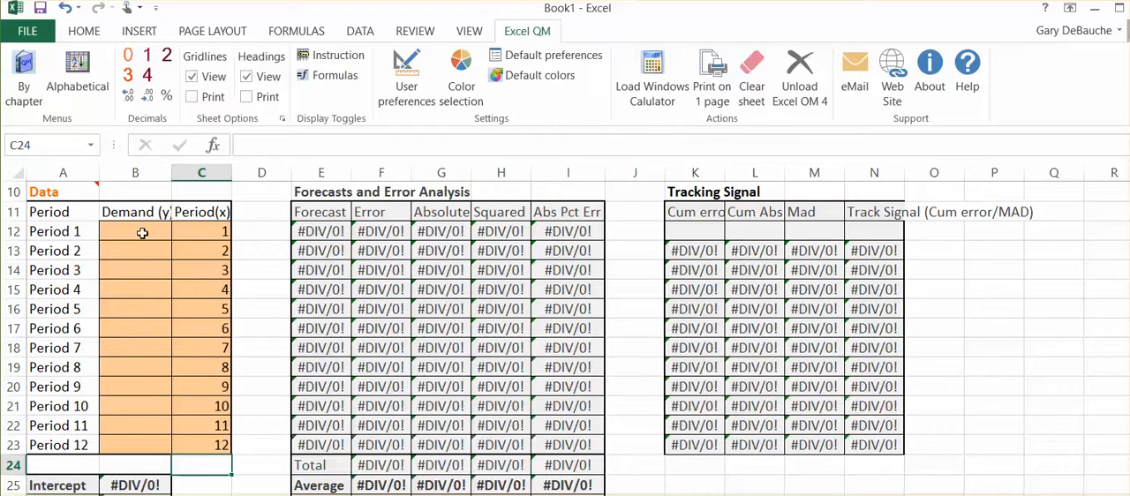
Enter the Demand (y) values 60, 62.75 and 61.75 for Periods 1 to 3
click(143, 232)
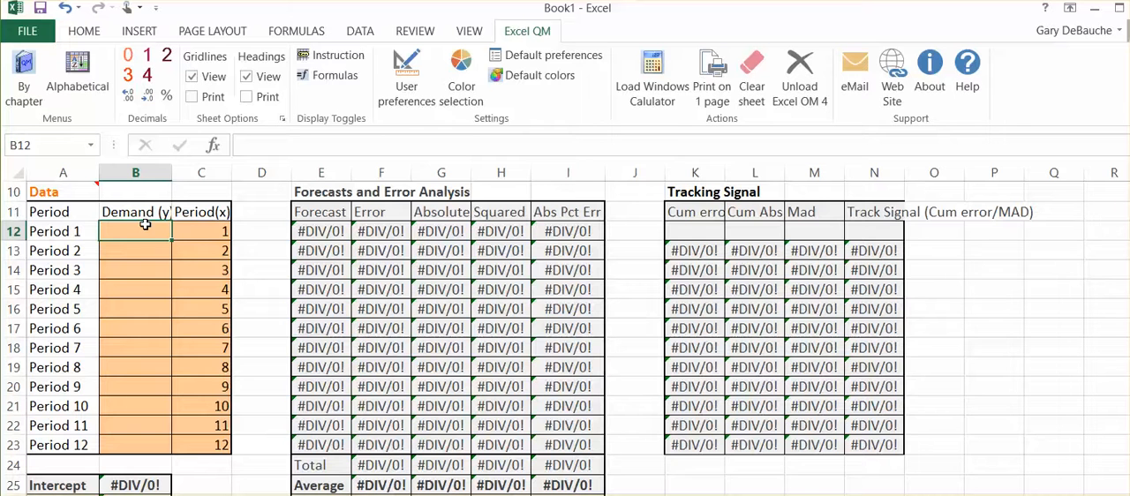
text(60)
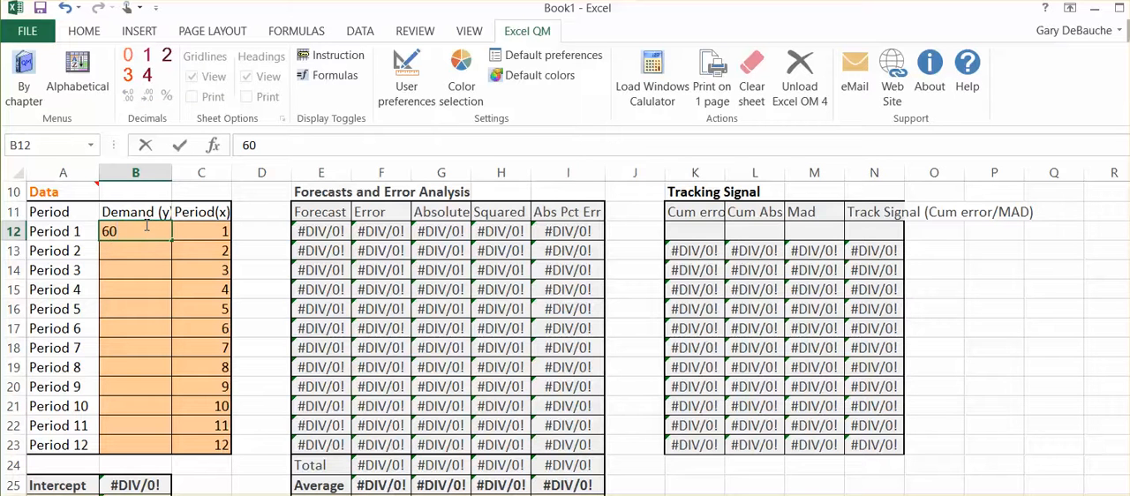
key(Return)
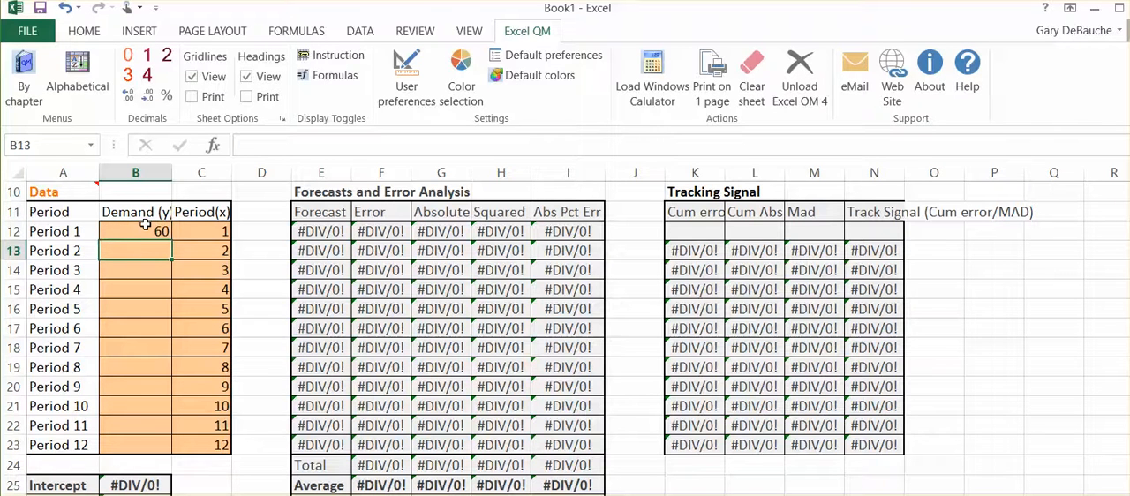
text(62)
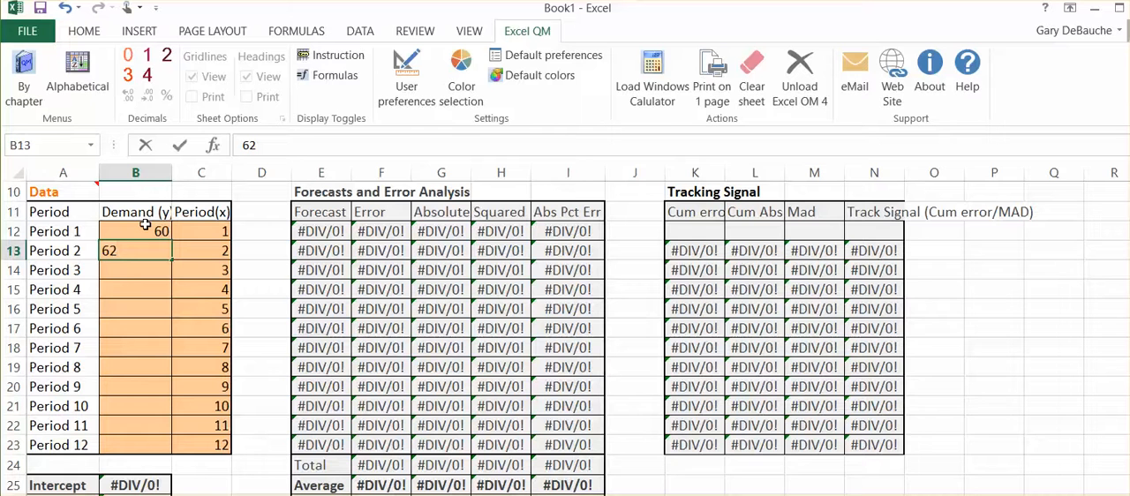
text(.75)
key(Return)
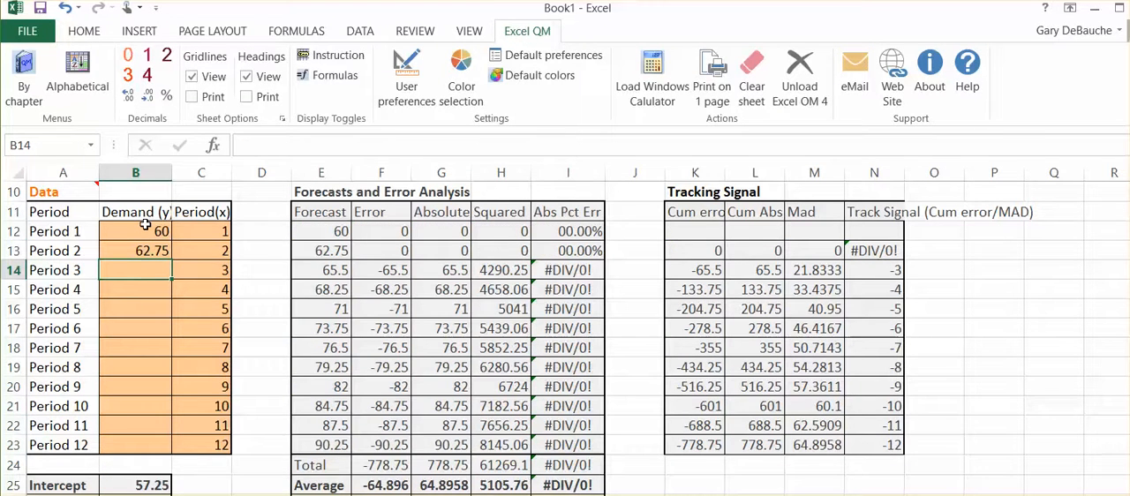
text(61.)
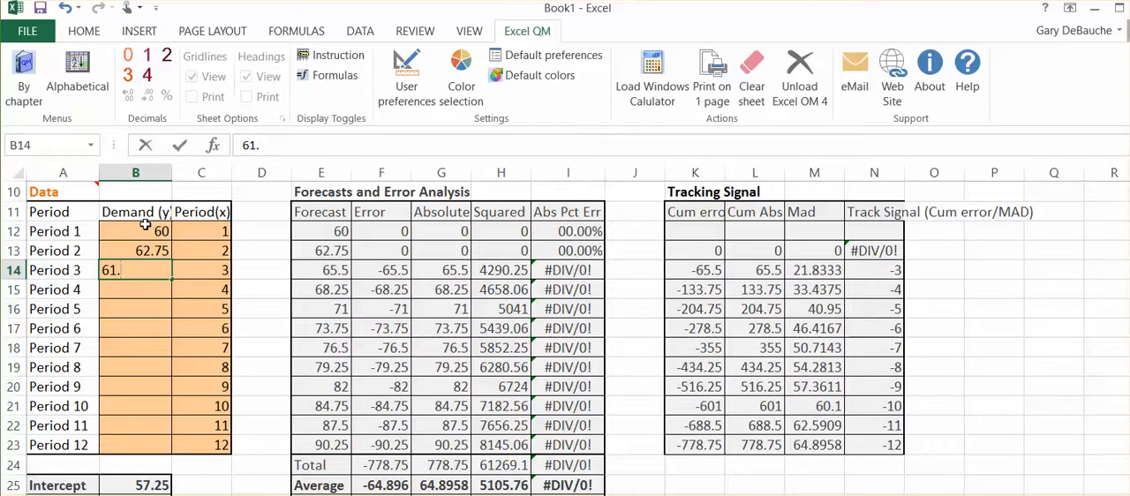
text(75)
key(Return)
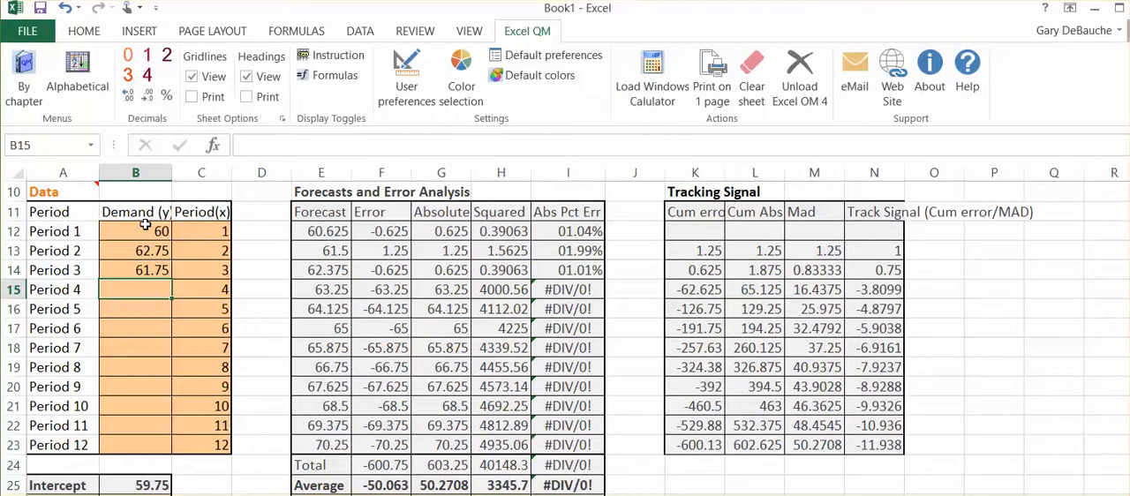
Enter the Demand (y) values 63, 64.5, 62 and 63.5 for Periods 4 to 7
text(63)
key(Return)
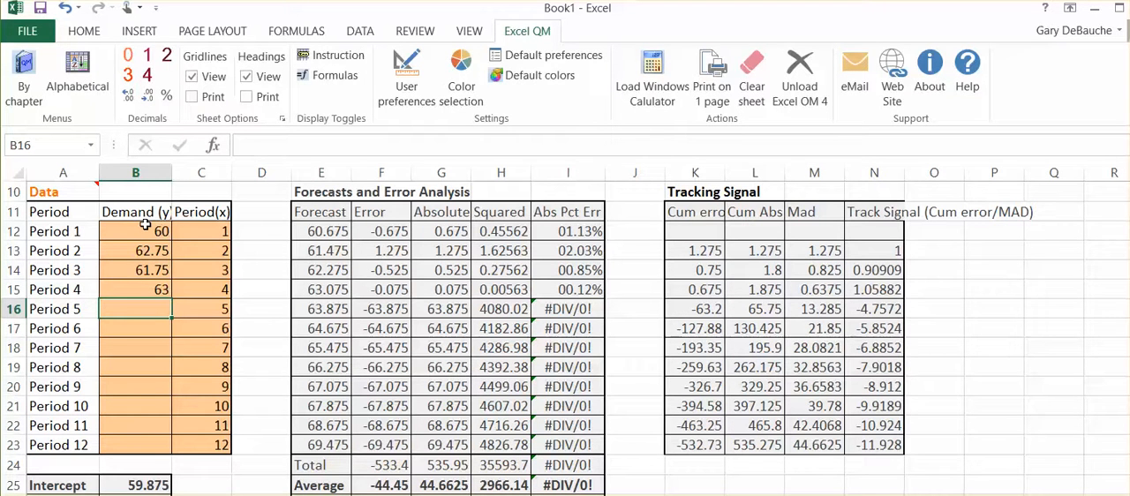
text(64)
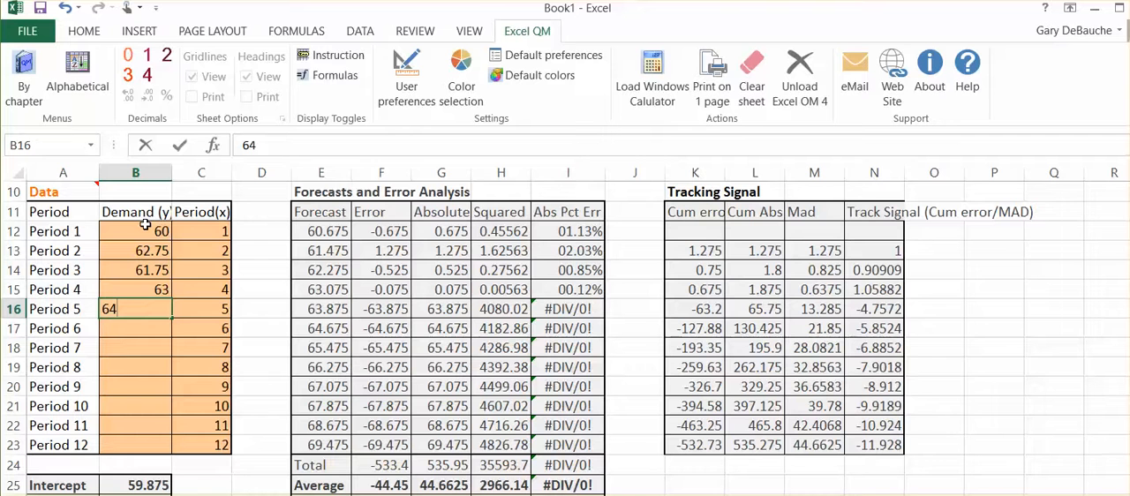
text(.5)
key(Return)
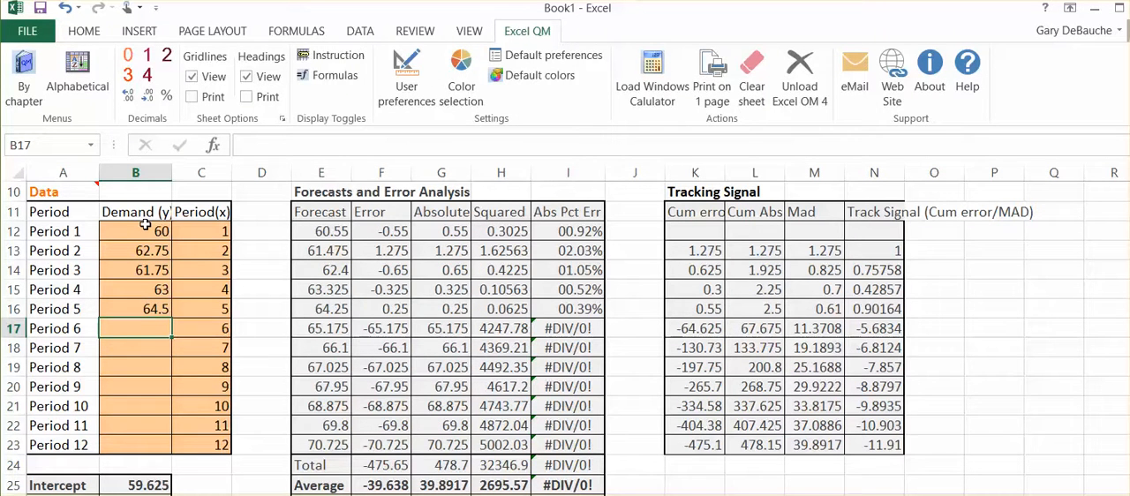
text(62)
key(Return)
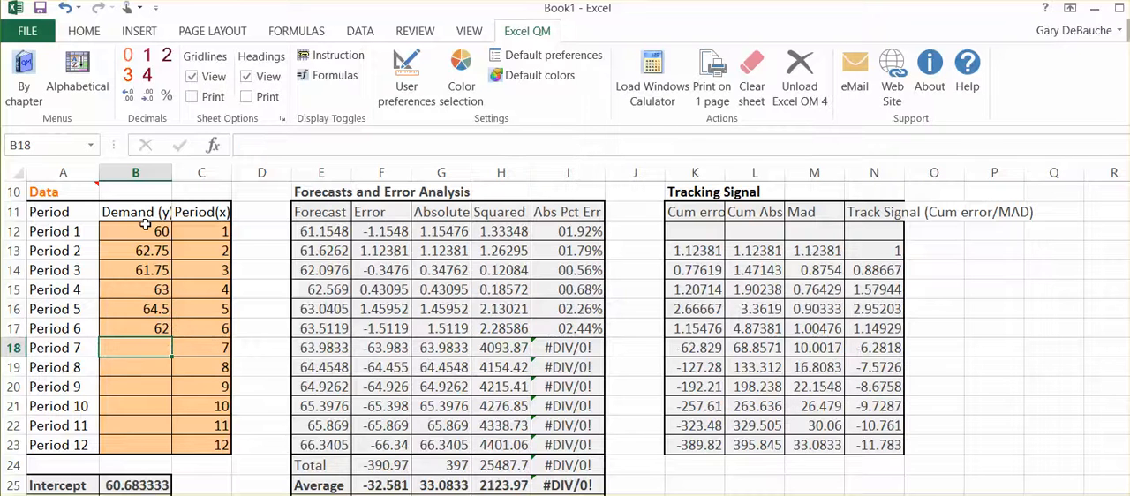
text(63)
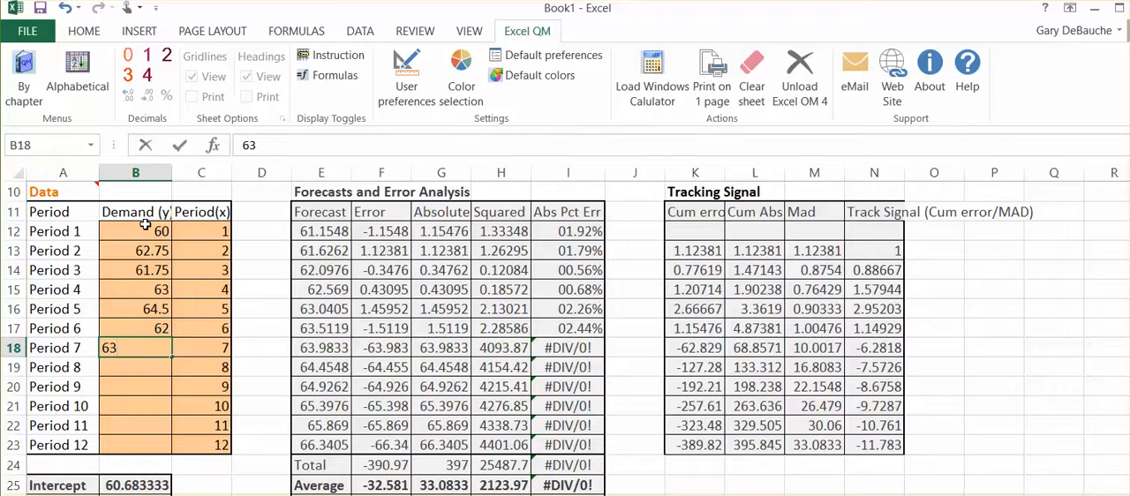
text(.5)
key(Return)
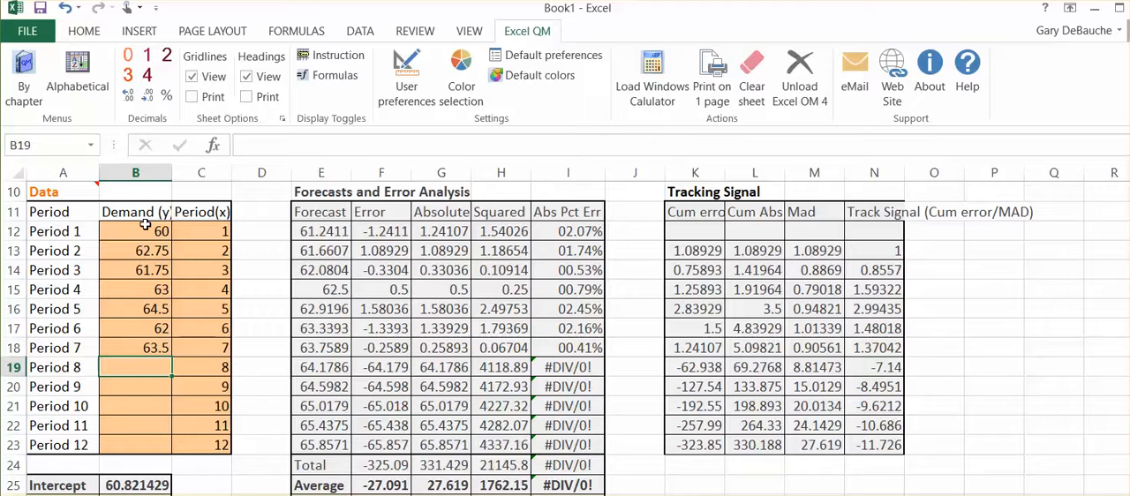
Enter the Demand (y) values 64, 63.25 and 62.5 for Periods 8 to 10
text(64)
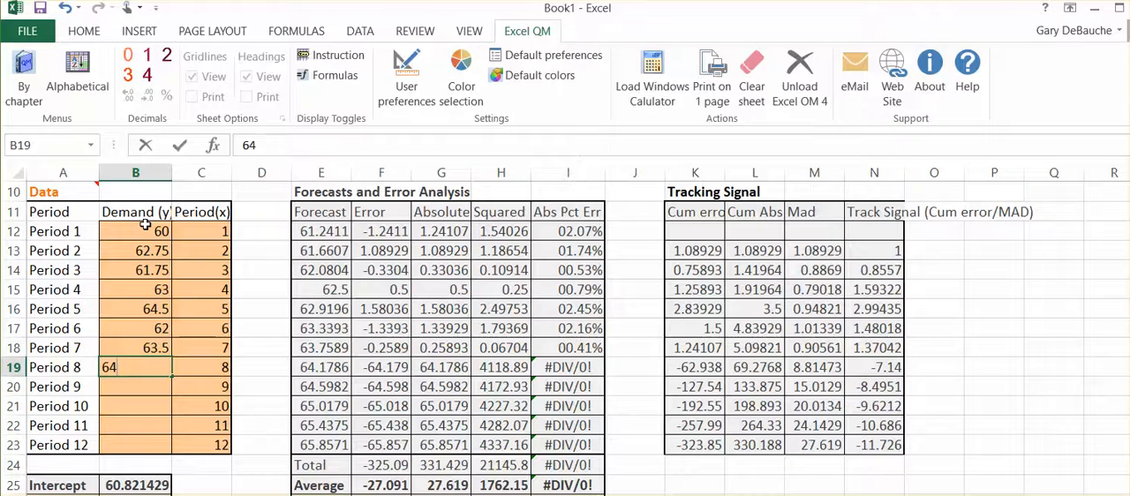
key(Return)
text(6)
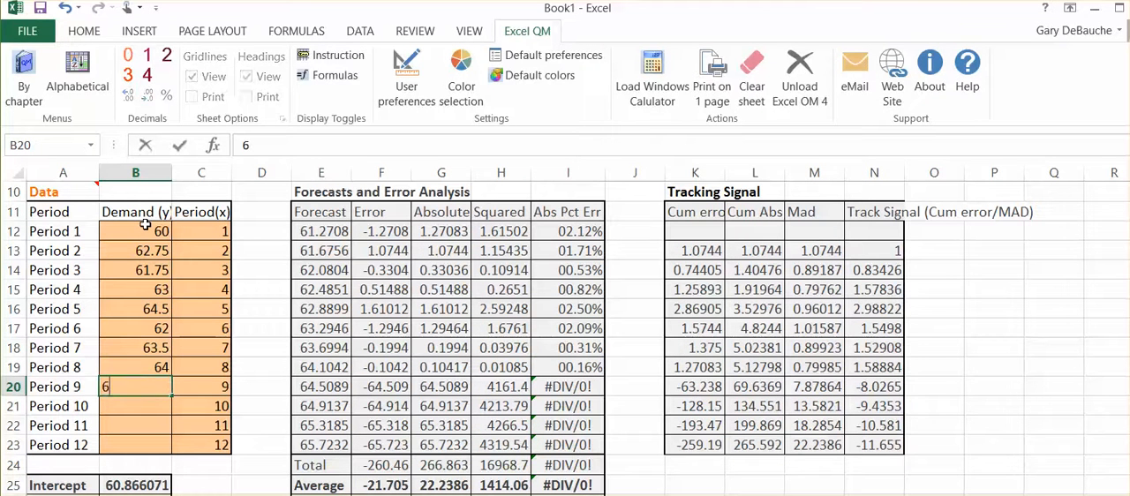
text(3.25)
key(Return)
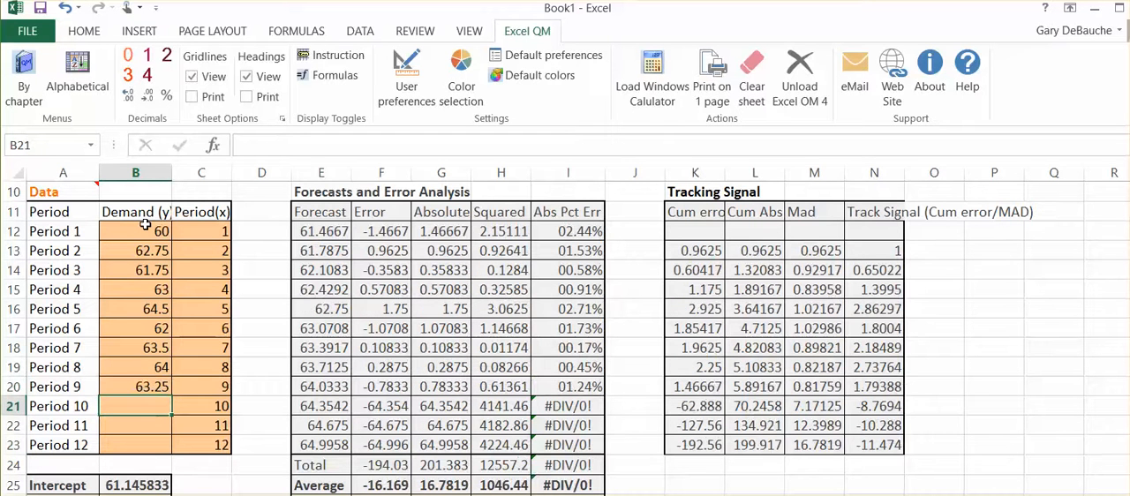
text(6)
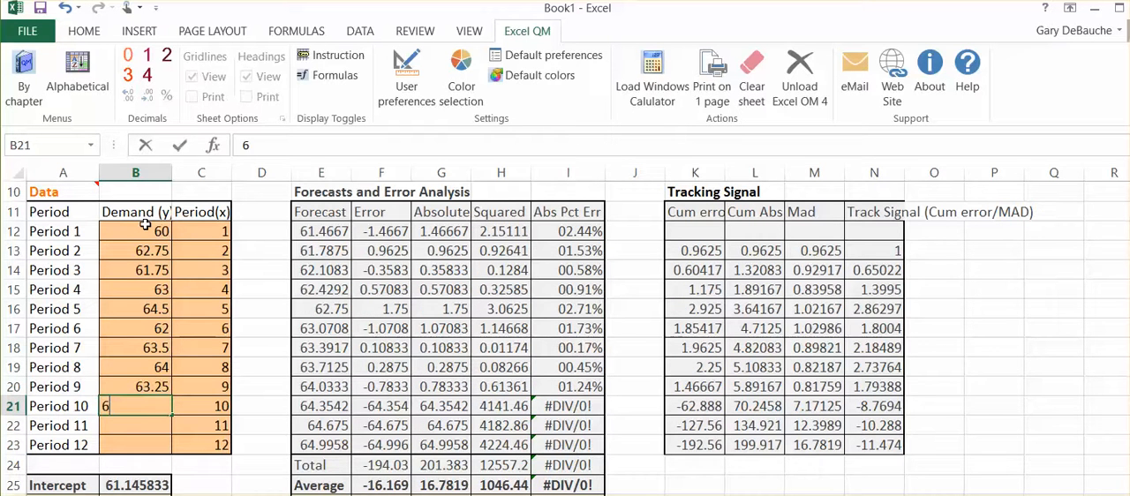
text(2.5)
key(Return)
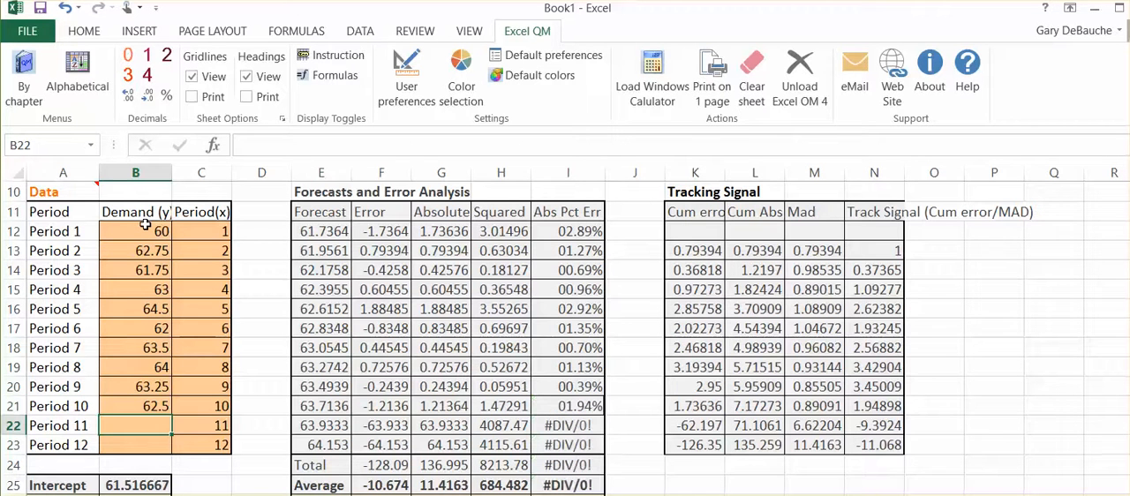
Enter the Demand (y) values 61 and 61.5 for Periods 11 and 12
text(61)
key(Return)
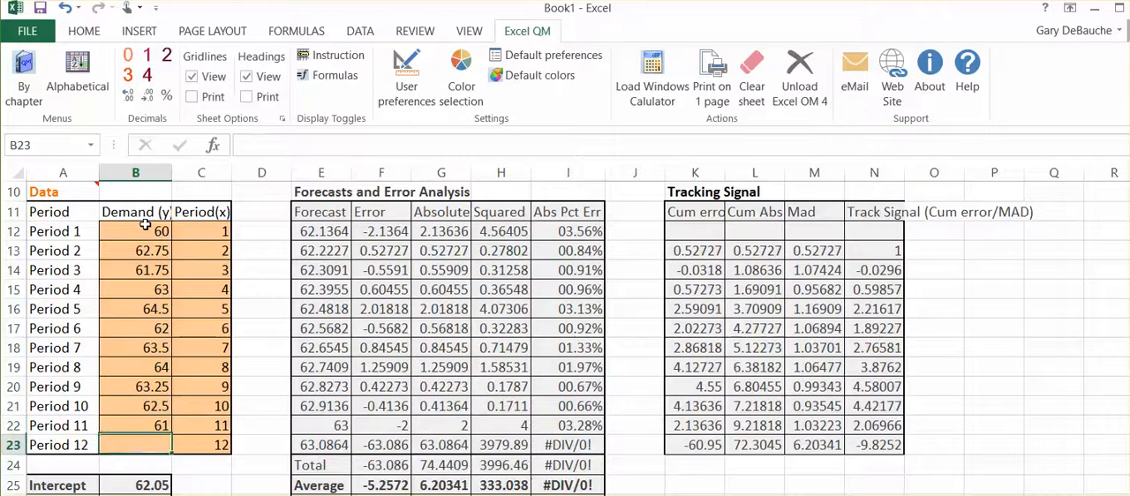
text(61)
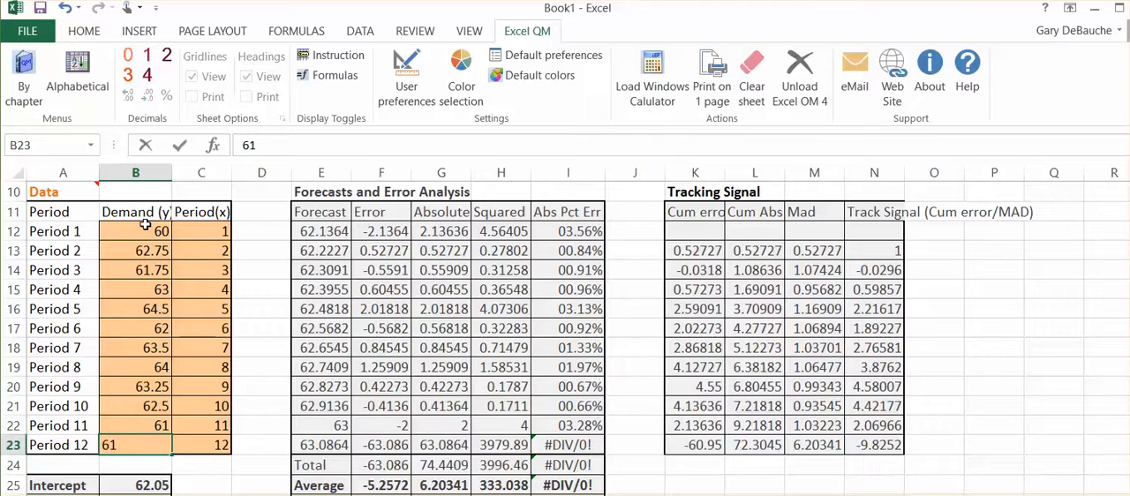
text(.5)
key(Return)
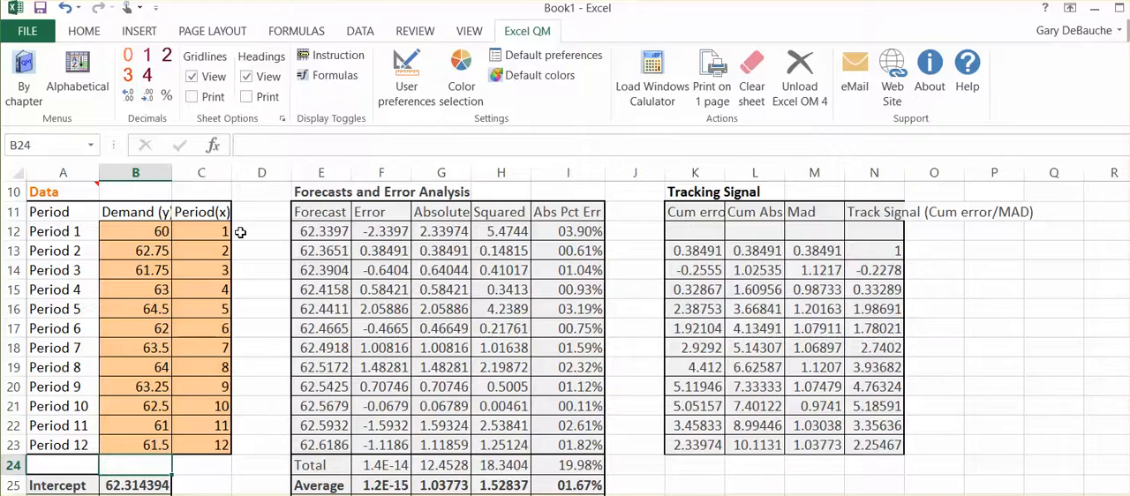
Review the regression intercept, slope and Period 13 forecast together with the forecast error measures
scroll(241, 231, down, 1)
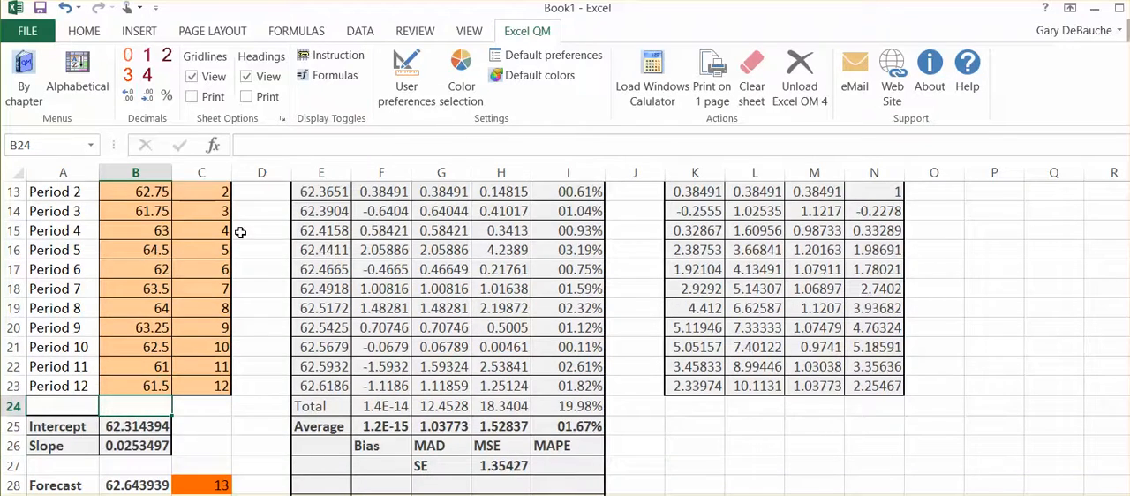
scroll(240, 232, up, 1)
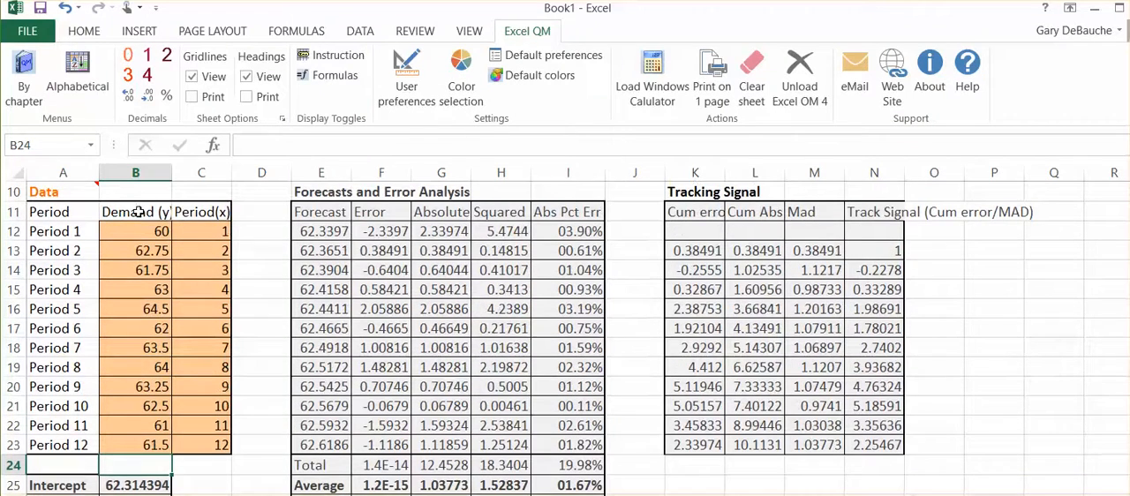
scroll(205, 212, down, 2)
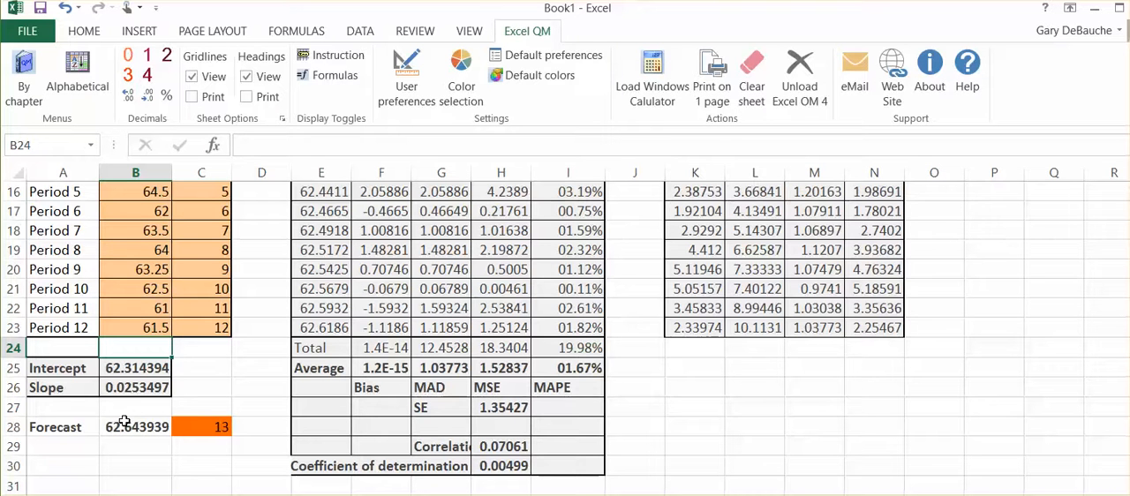
scroll(125, 422, up, 2)
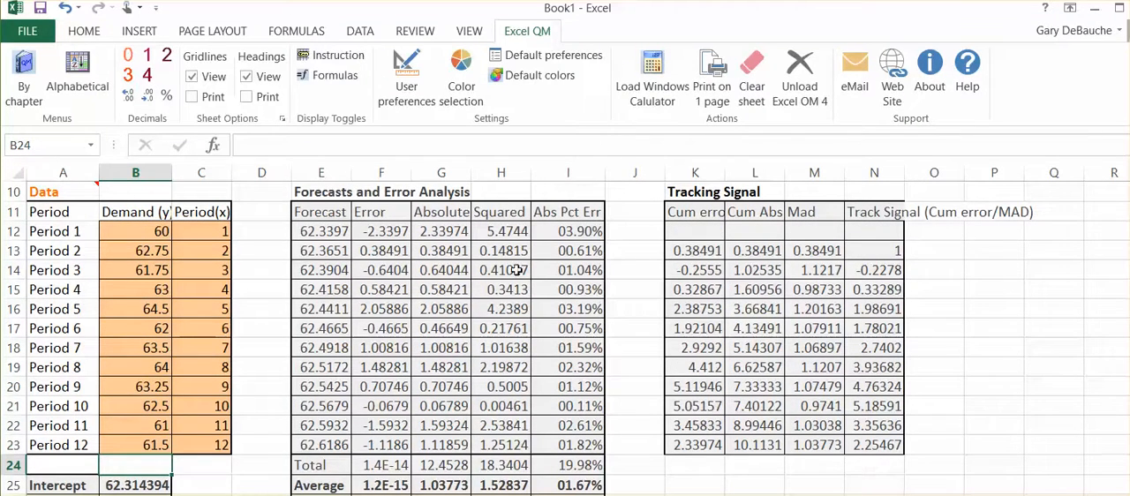
scroll(723, 285, down, 1)
scroll(723, 285, down, 3)
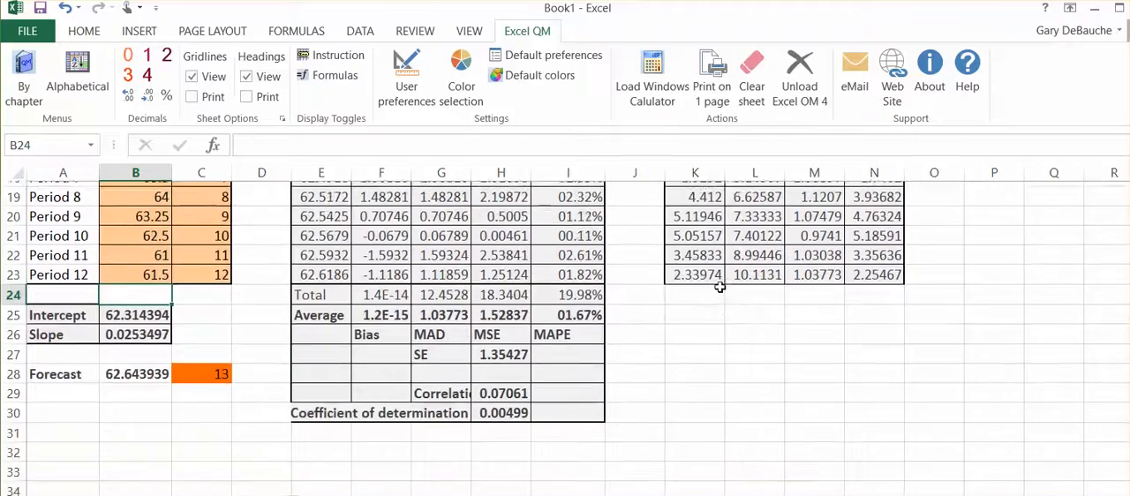
scroll(721, 287, up, 3)
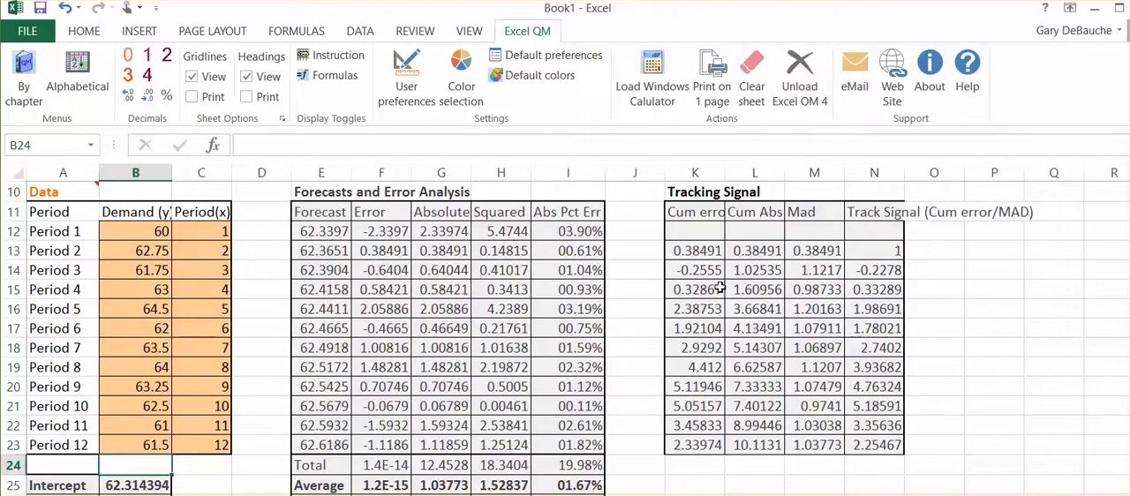
scroll(720, 287, down, 1)
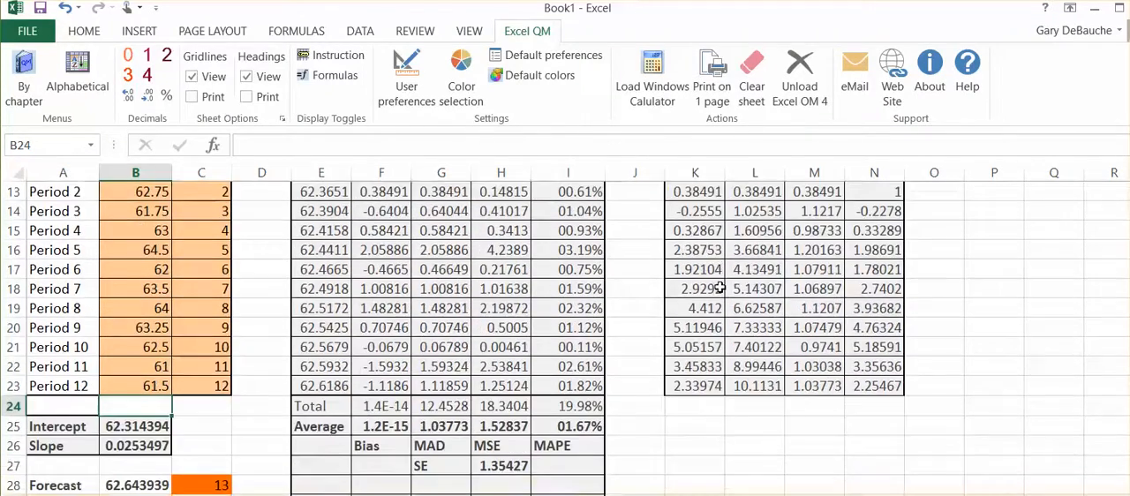
Widen column N, which holds the Track Signal values of the Tracking Signal table
scroll(720, 287, up, 1)
scroll(720, 287, up, 1)
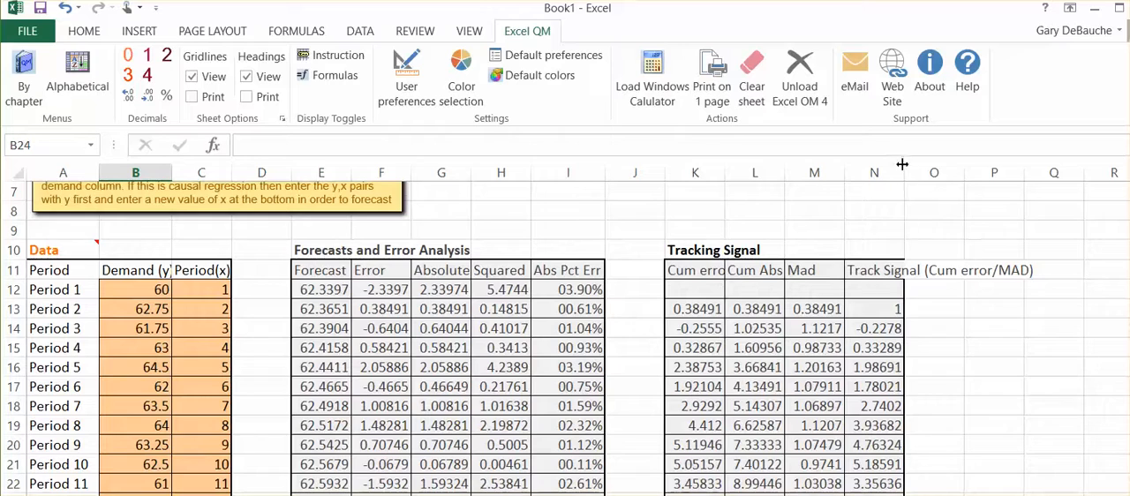
drag(904, 177, 940, 158)
Examine the Track Signal column, the per-period forecasts and errors, and the forecast for Period 13
scroll(954, 225, down, 2)
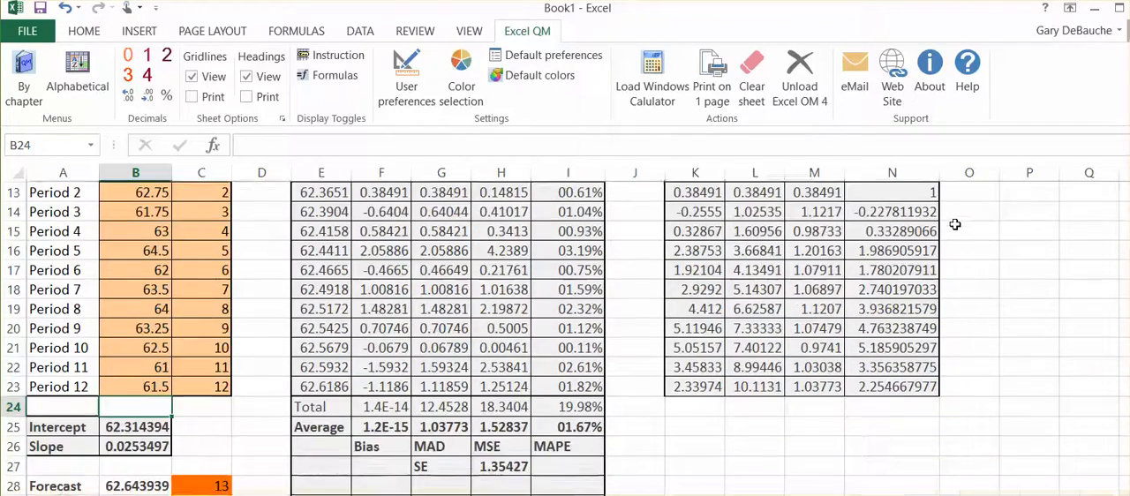
scroll(955, 224, up, 1)
scroll(955, 224, up, 1)
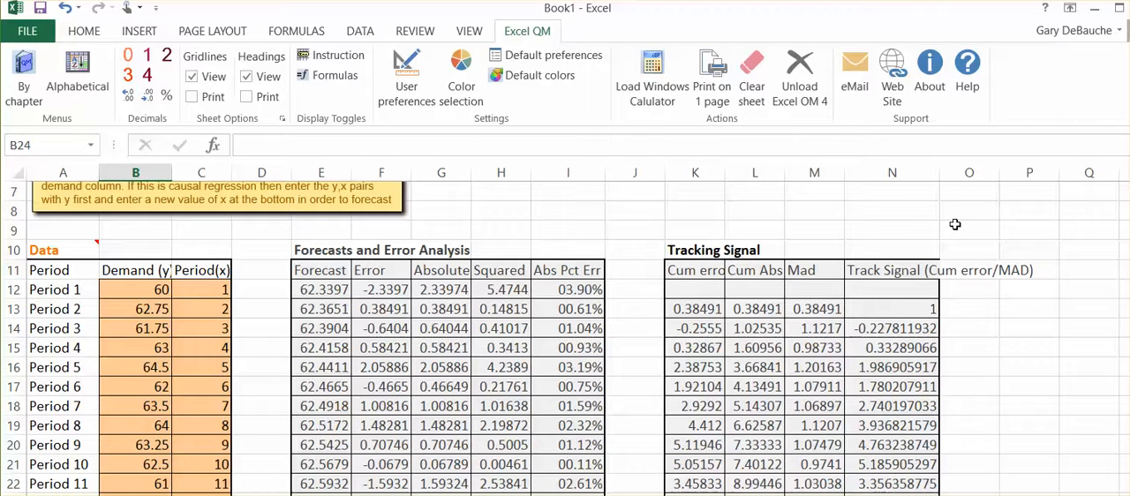
scroll(955, 224, down, 3)
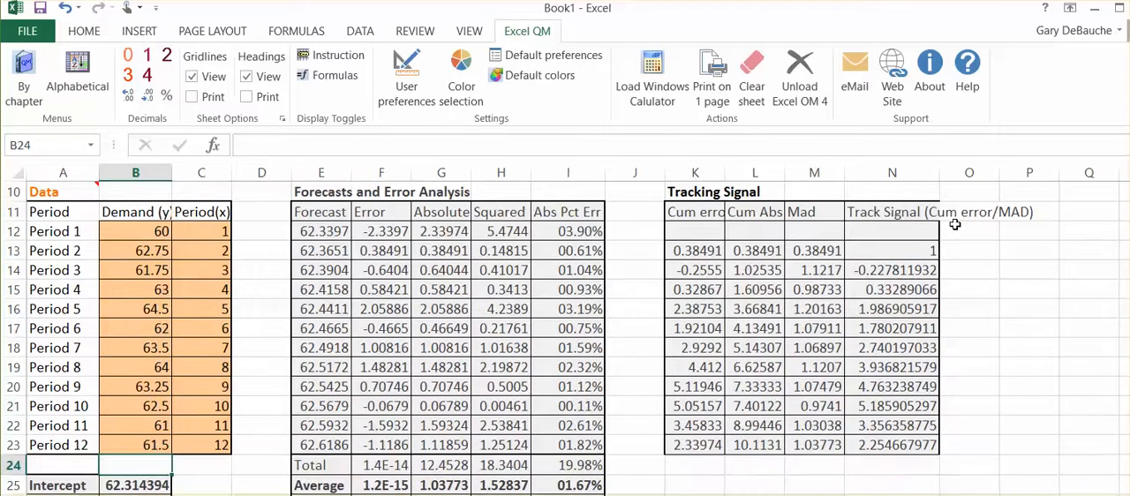
scroll(955, 224, up, 1)
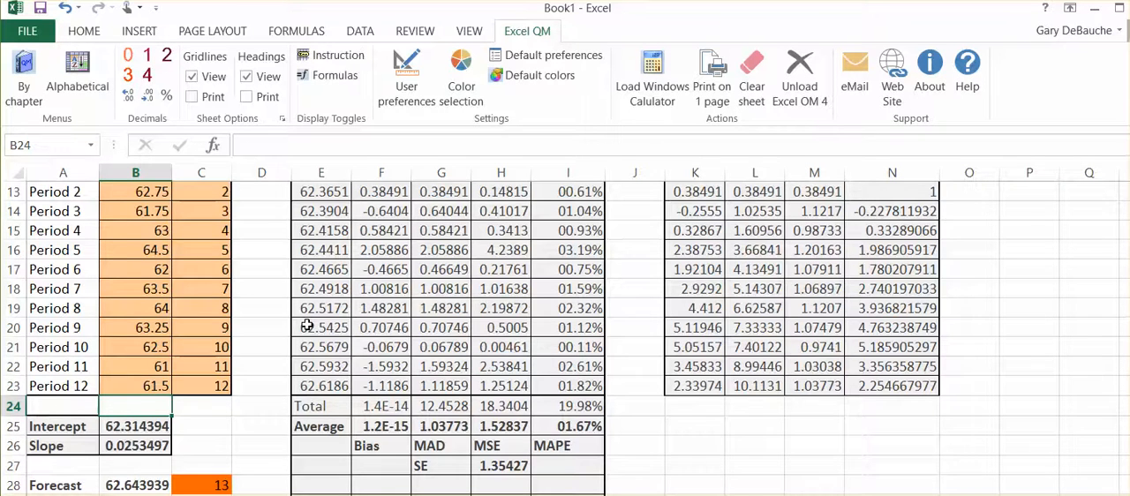
scroll(307, 326, up, 1)
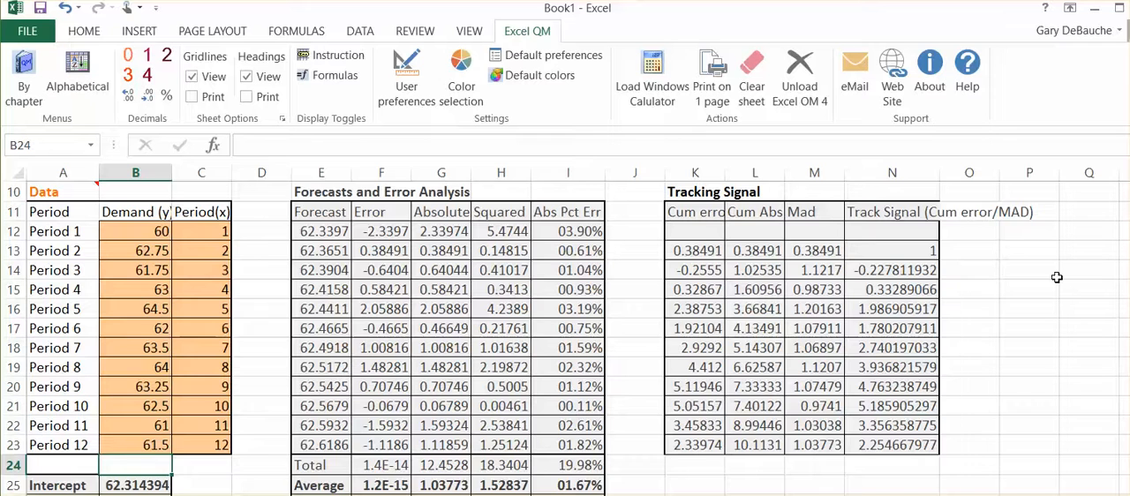
scroll(1057, 277, down, 1)
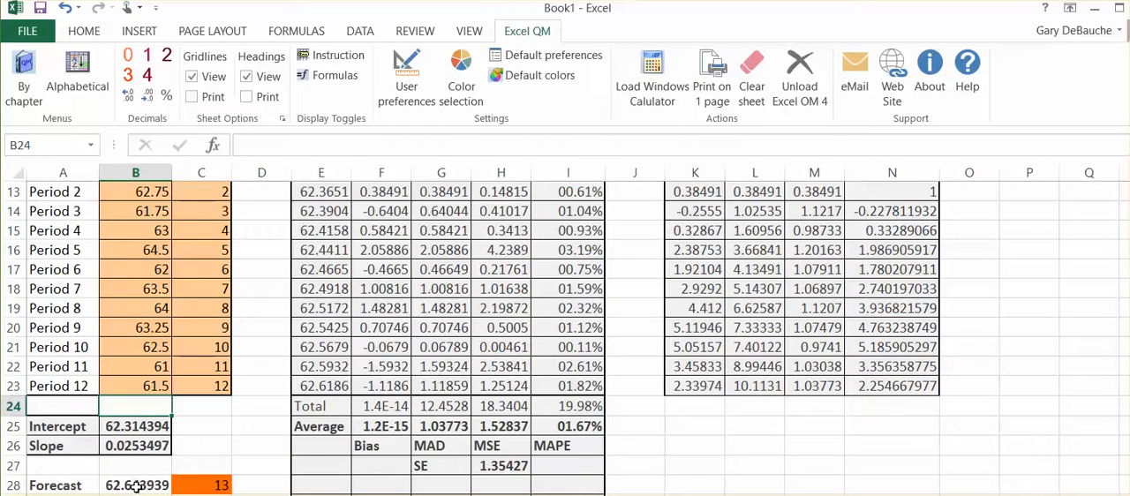
scroll(296, 417, up, 1)
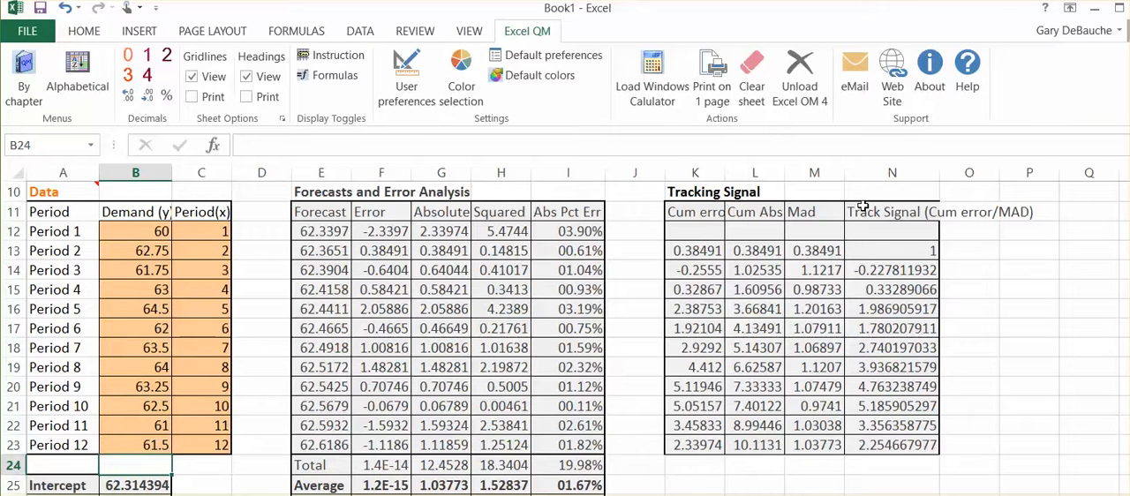
Follow the tracking signal from Period 2 to Period 12 and compare it with the Bias, MAD, MSE and MAPE averages
scroll(863, 205, up, 1)
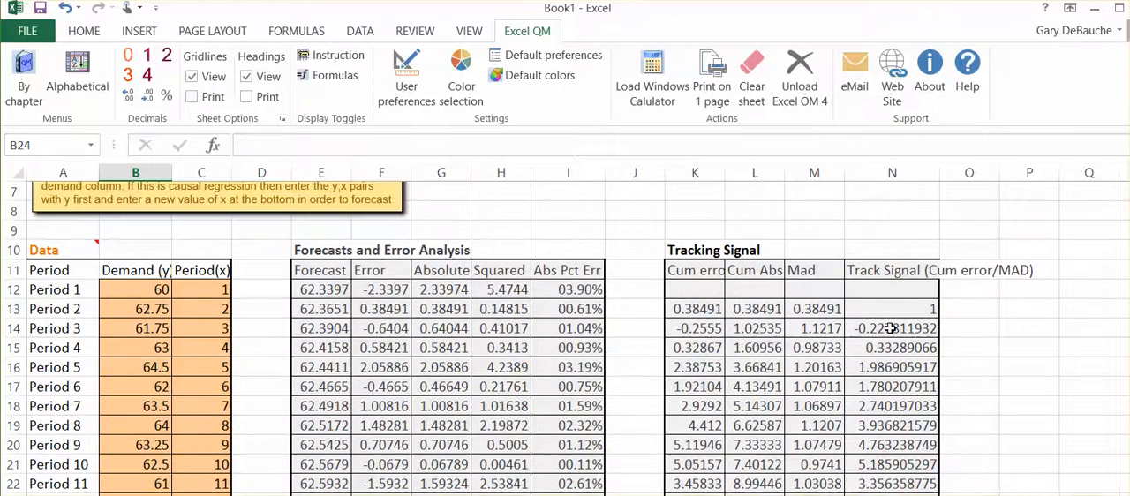
scroll(890, 328, down, 1)
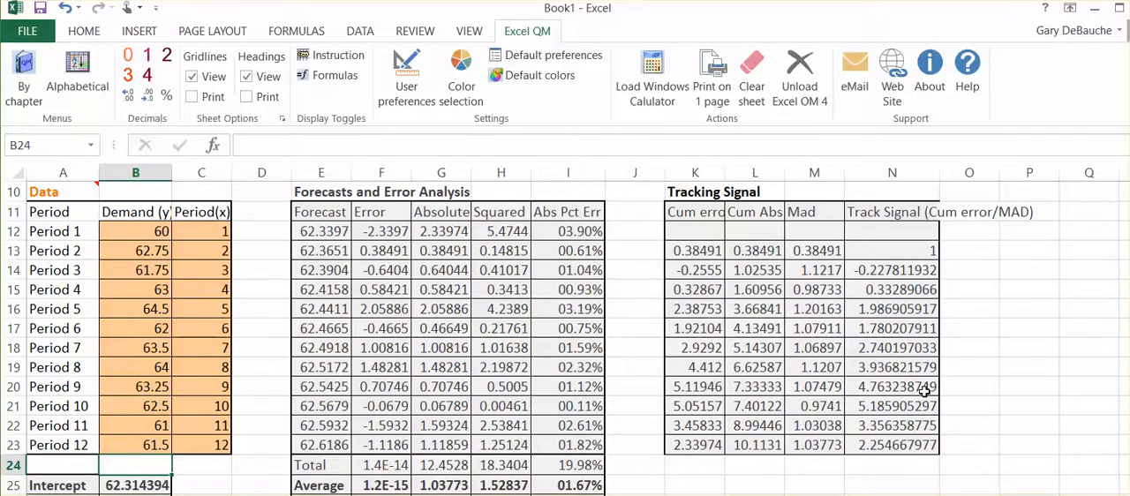
scroll(923, 392, down, 1)
scroll(925, 392, up, 1)
scroll(931, 387, down, 1)
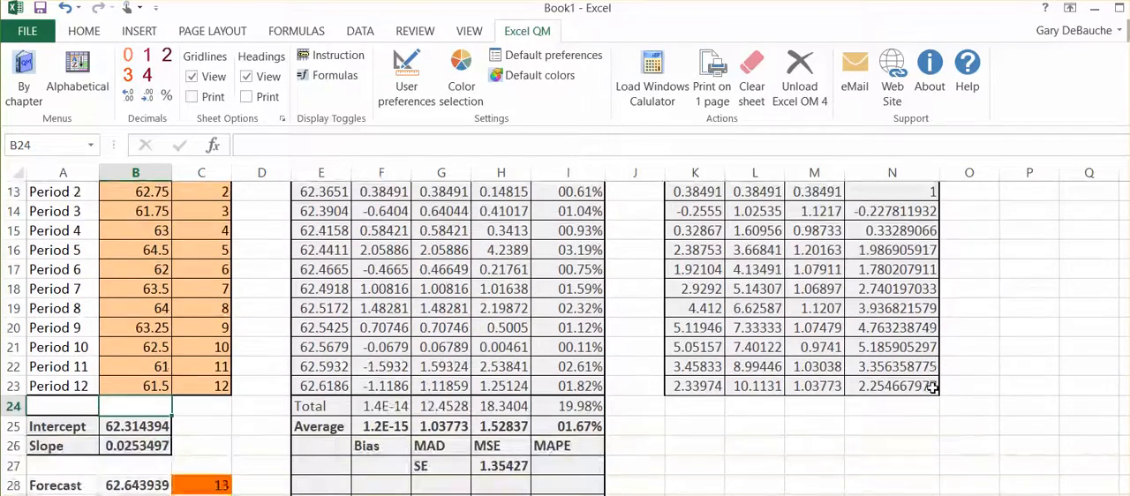
scroll(923, 385, up, 1)
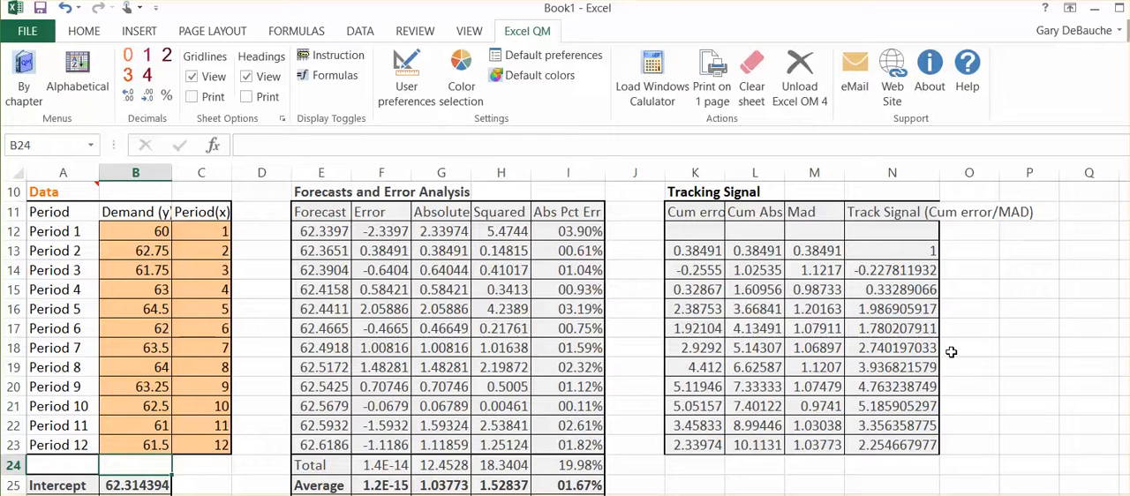
scroll(951, 352, down, 1)
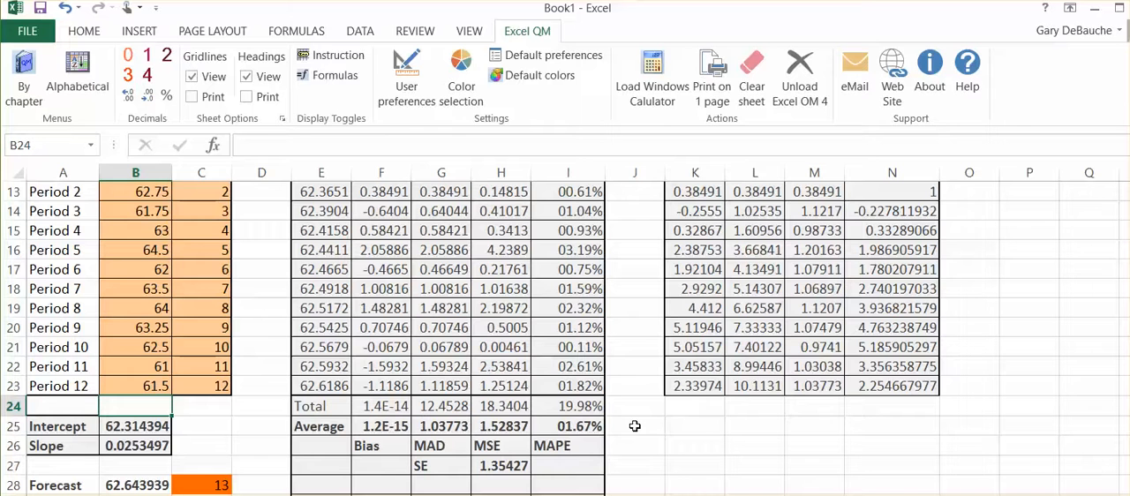
scroll(635, 426, up, 1)
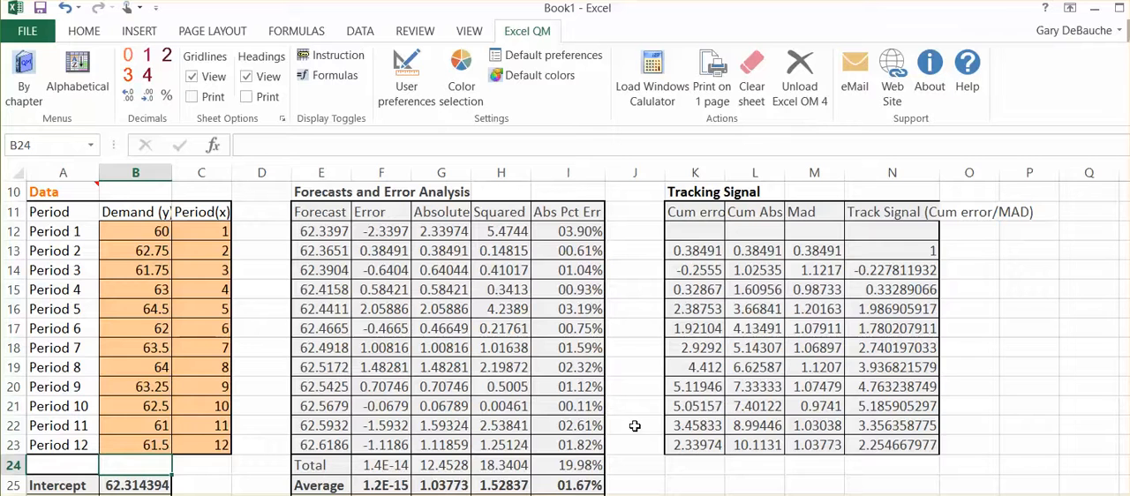
scroll(788, 390, down, 2)
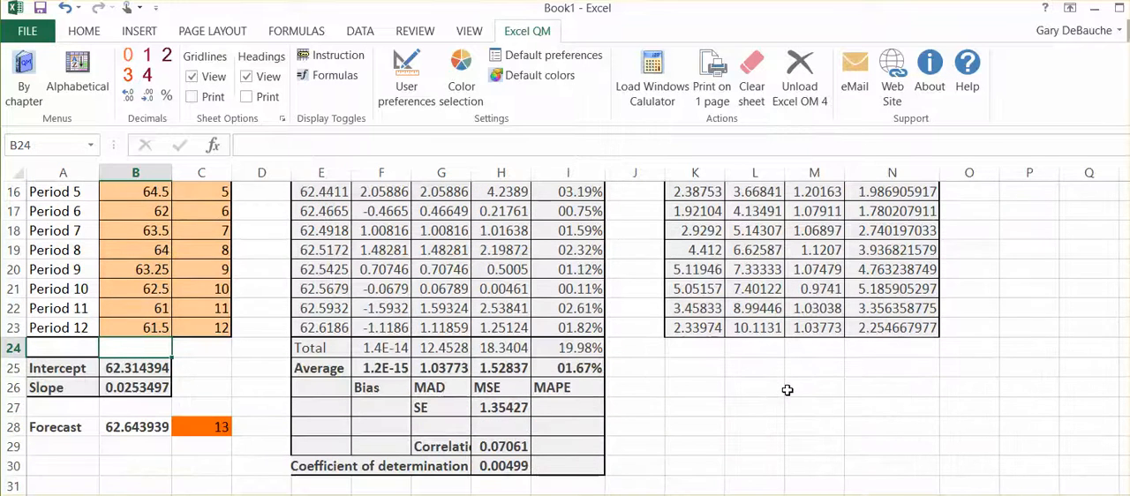